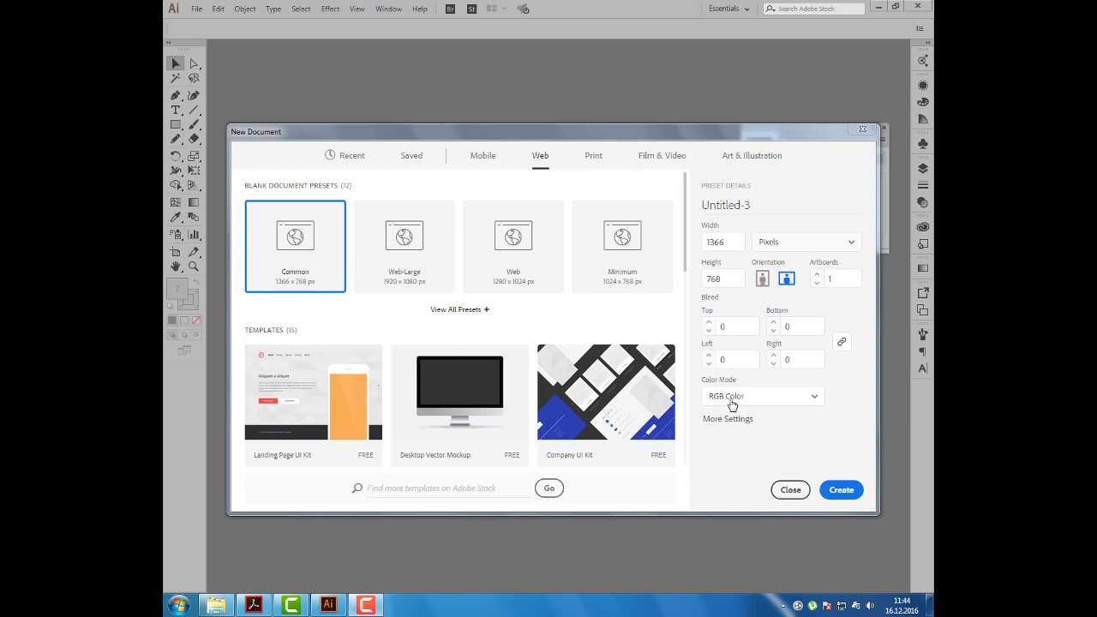
Create a new 468 × 60 px document, Untitled-3, for the banner.
{"action": "double_click", "coordinate": [733, 243]}
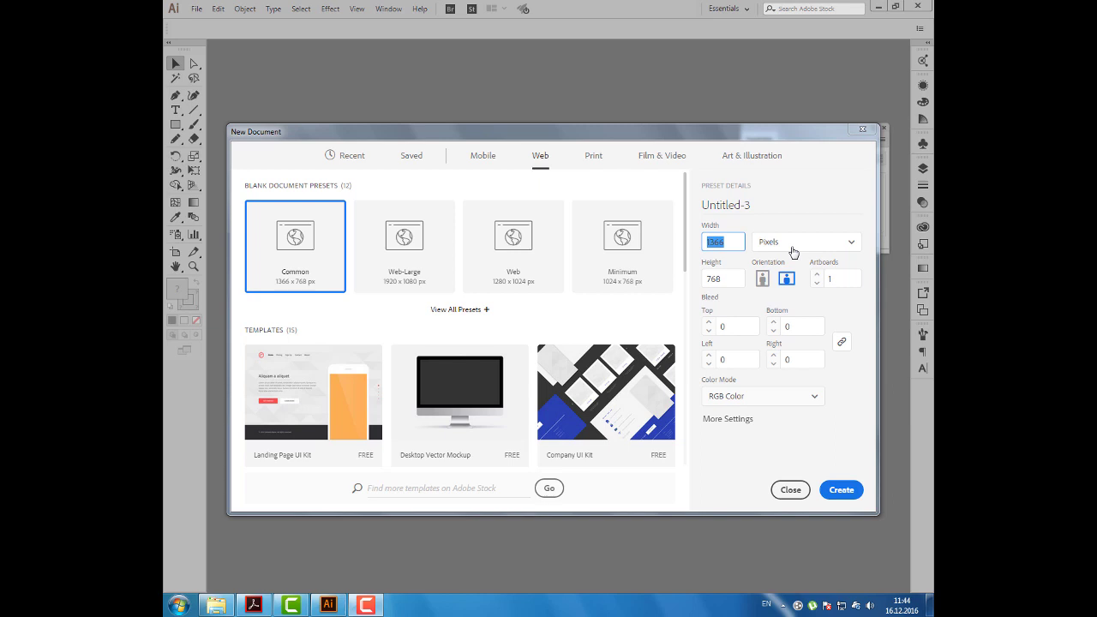
{"action": "type", "text": "468"}
{"action": "key", "text": "Tab"}
{"action": "type", "text": "6"}
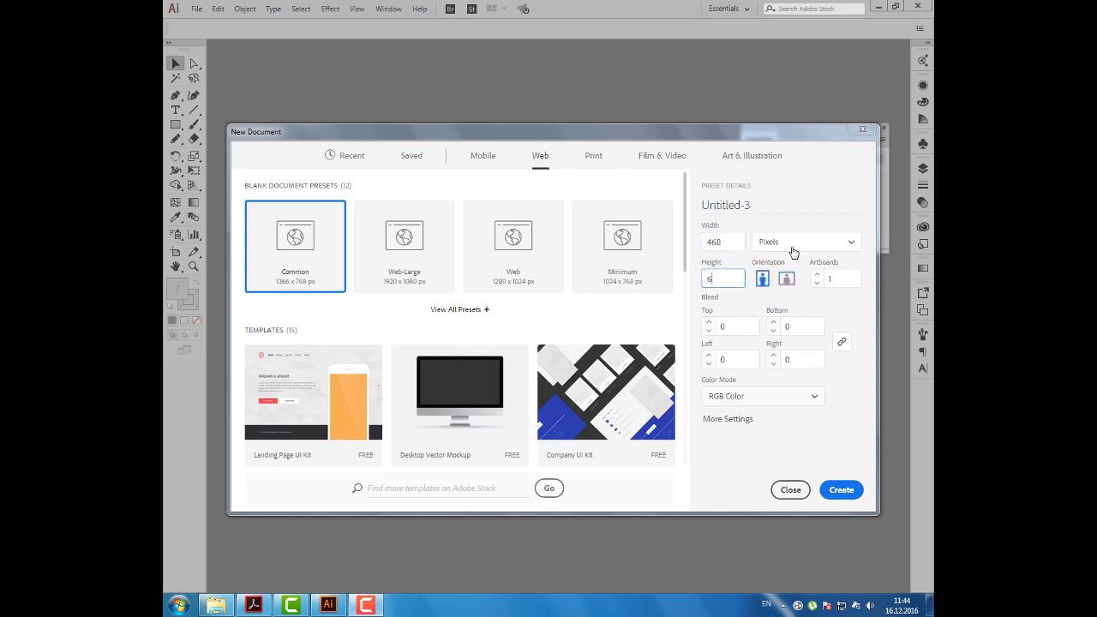
{"action": "type", "text": "0"}
{"action": "left_click", "coordinate": [794, 252]}
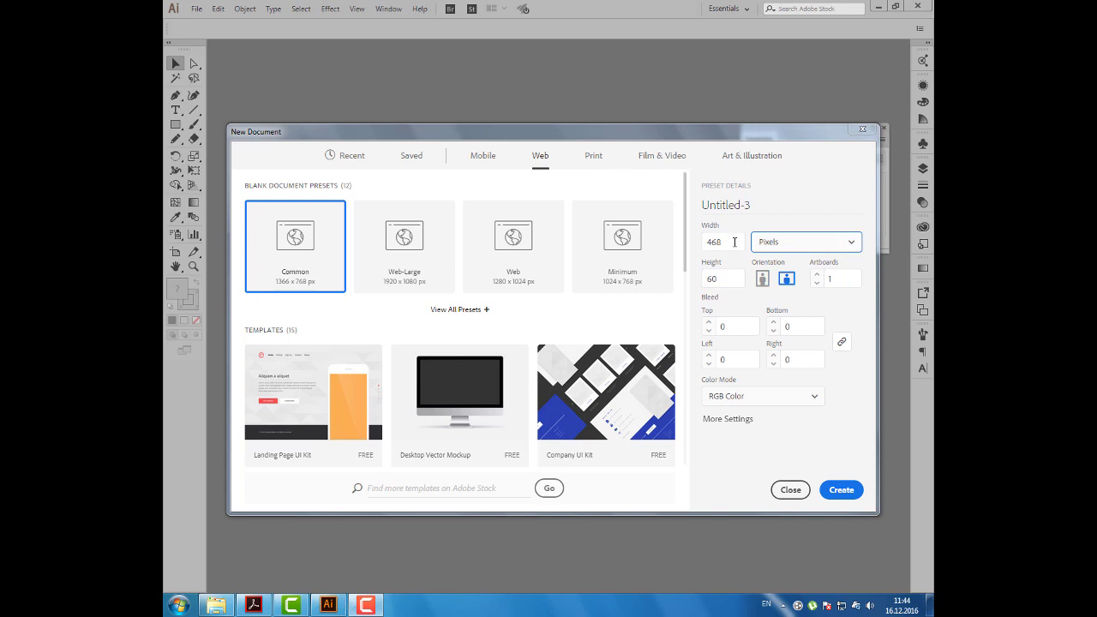
{"action": "left_click", "coordinate": [728, 243]}
{"action": "double_click", "coordinate": [728, 243]}
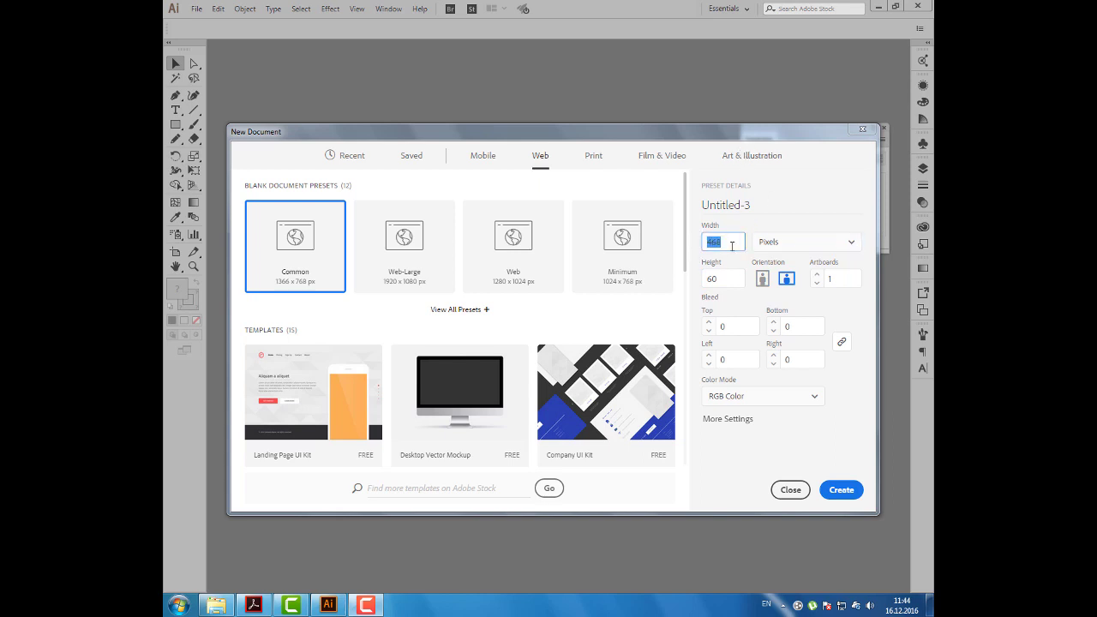
{"action": "double_click", "coordinate": [719, 279]}
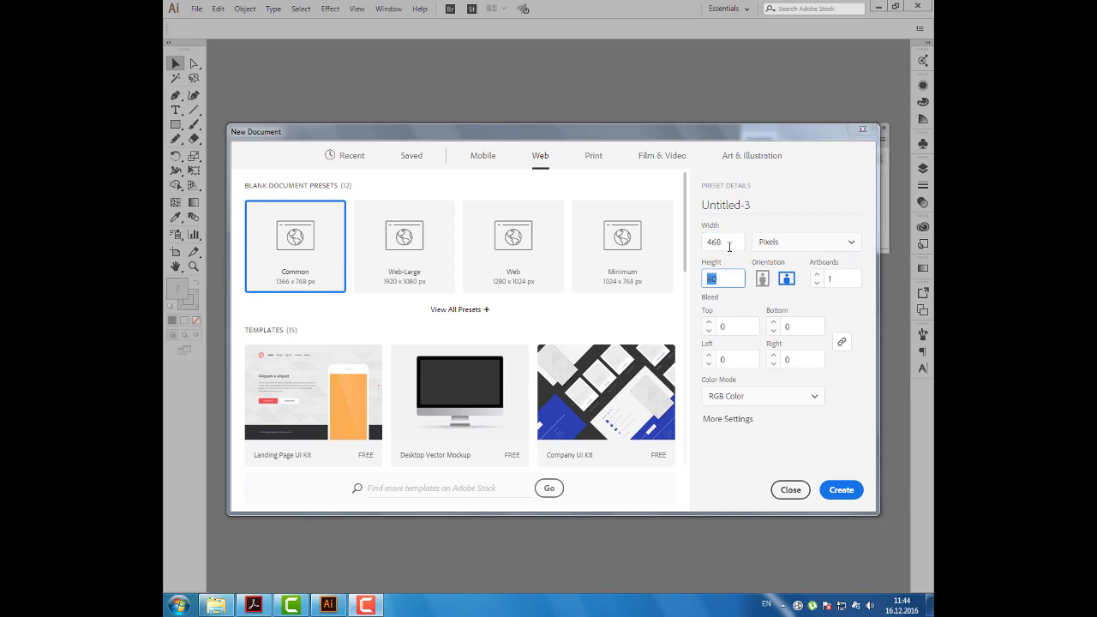
{"action": "double_click", "coordinate": [728, 244]}
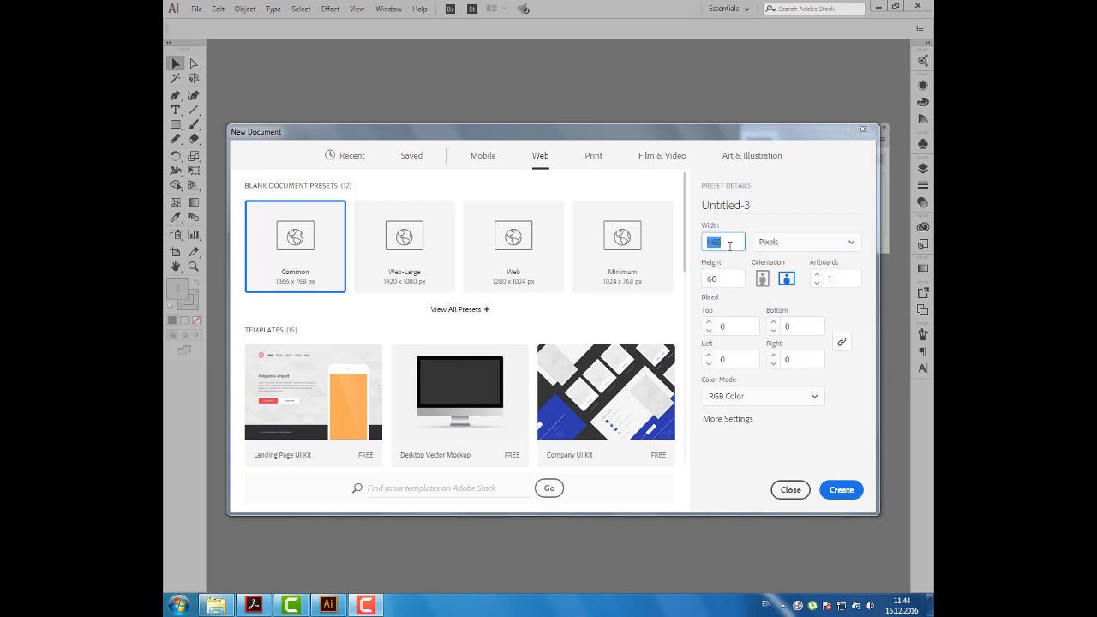
{"action": "left_click", "coordinate": [842, 490]}
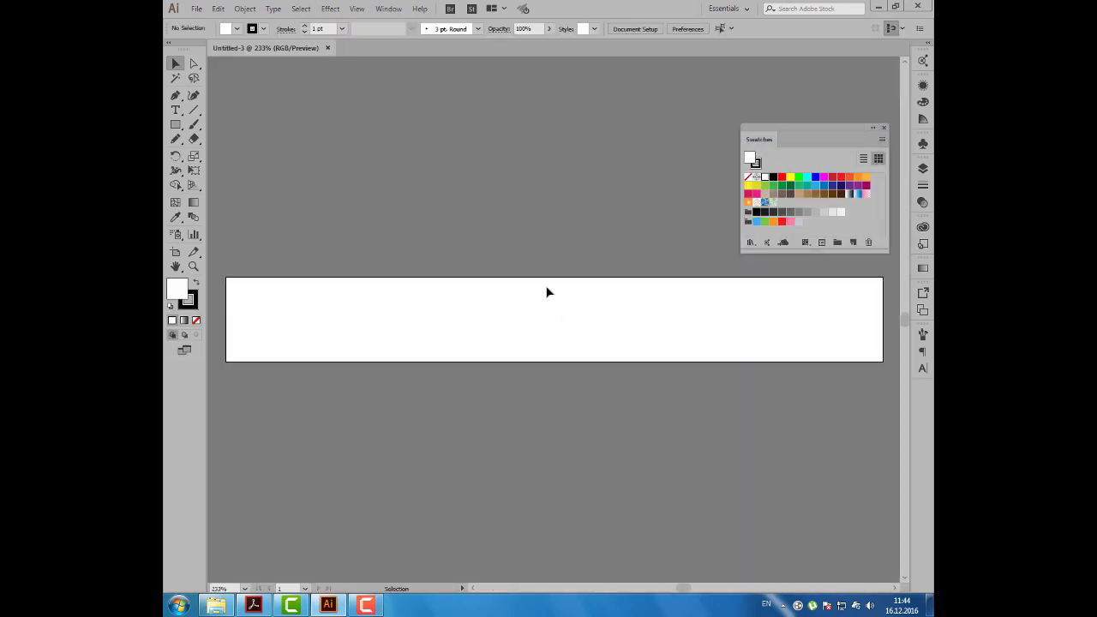
Draw a 468 × 60 px rectangle with the Rectangle tool.
{"action": "left_click", "coordinate": [176, 124]}
{"action": "left_click", "coordinate": [226, 275]}
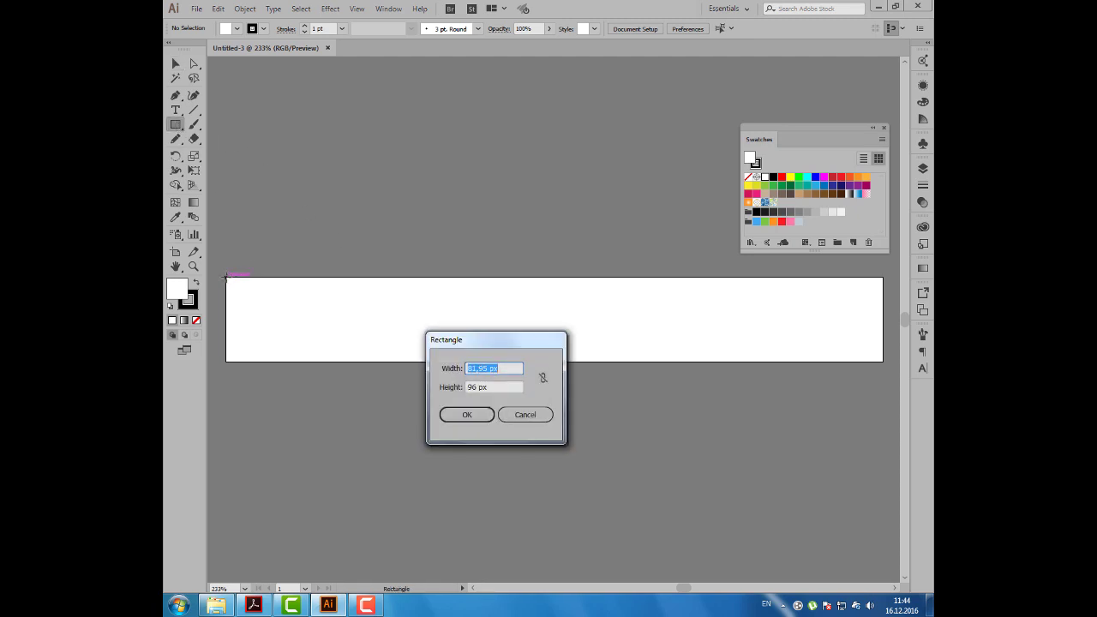
{"action": "type", "text": "46"}
{"action": "type", "text": "8"}
{"action": "key", "text": "Tab"}
{"action": "type", "text": "60"}
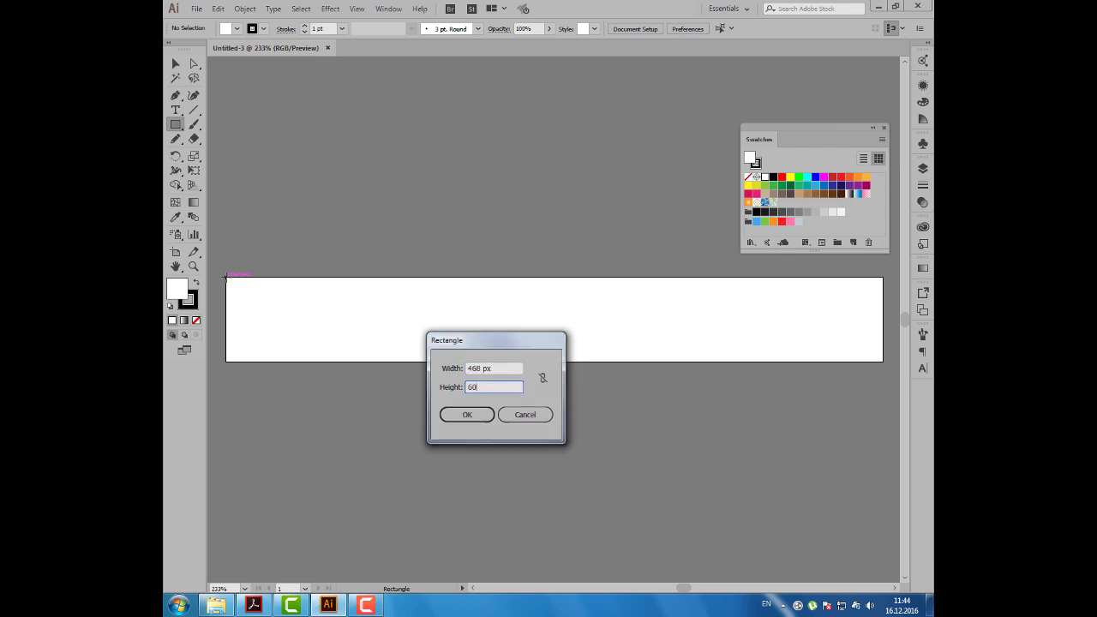
{"action": "key", "text": "Return"}
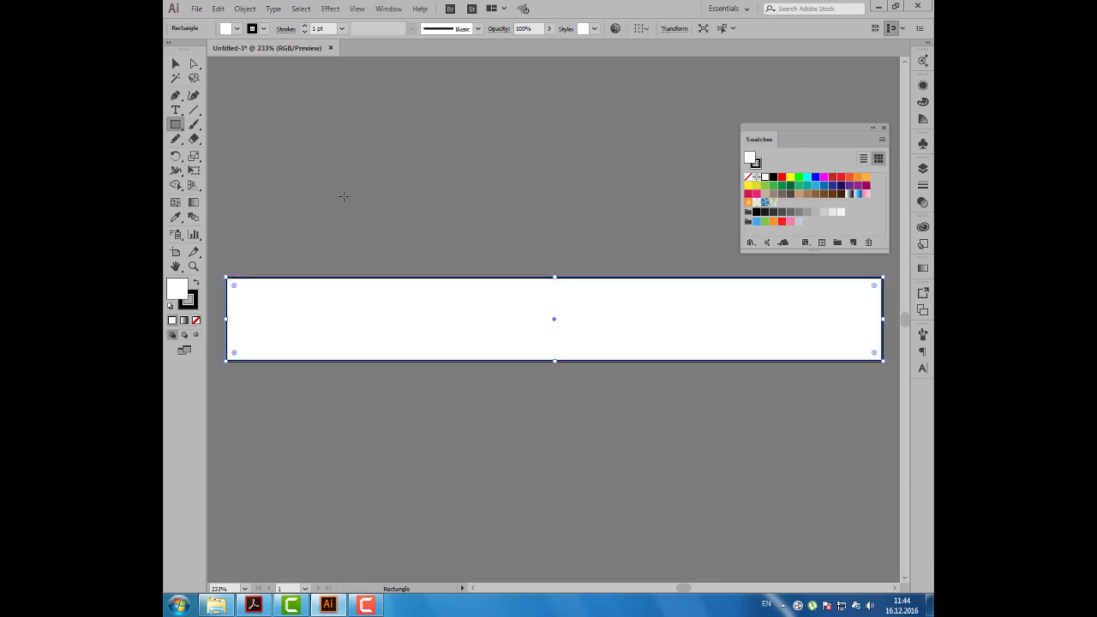
Fill the rectangle with the pink-to-white gradient and set its stroke to None.
{"action": "left_click", "coordinate": [864, 196]}
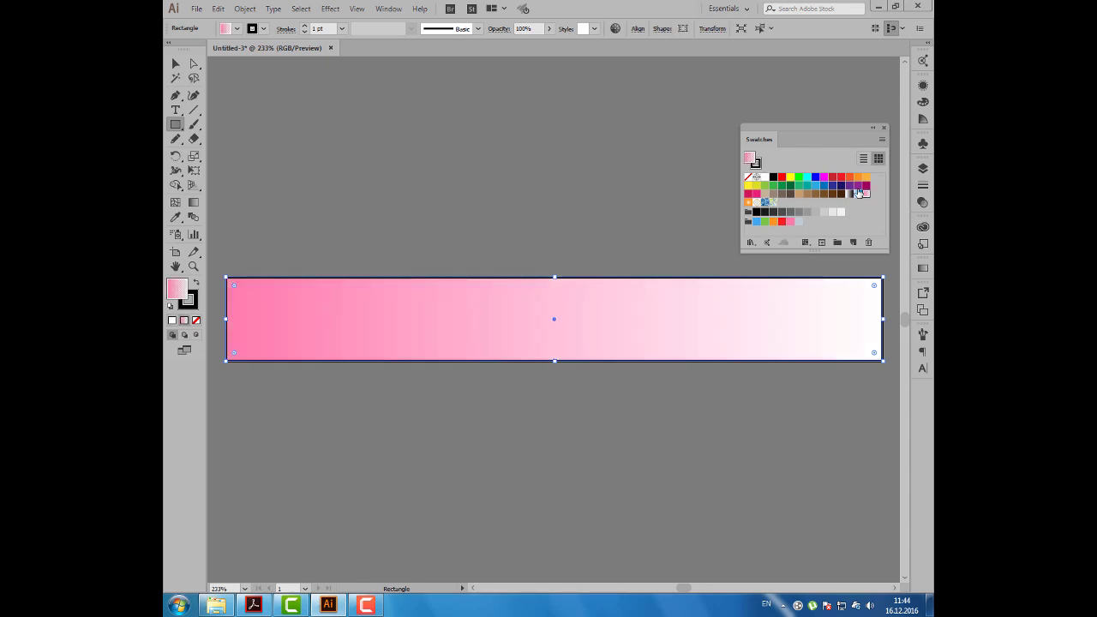
{"action": "left_click_drag", "start_coordinate": [792, 141], "coordinate": [780, 114]}
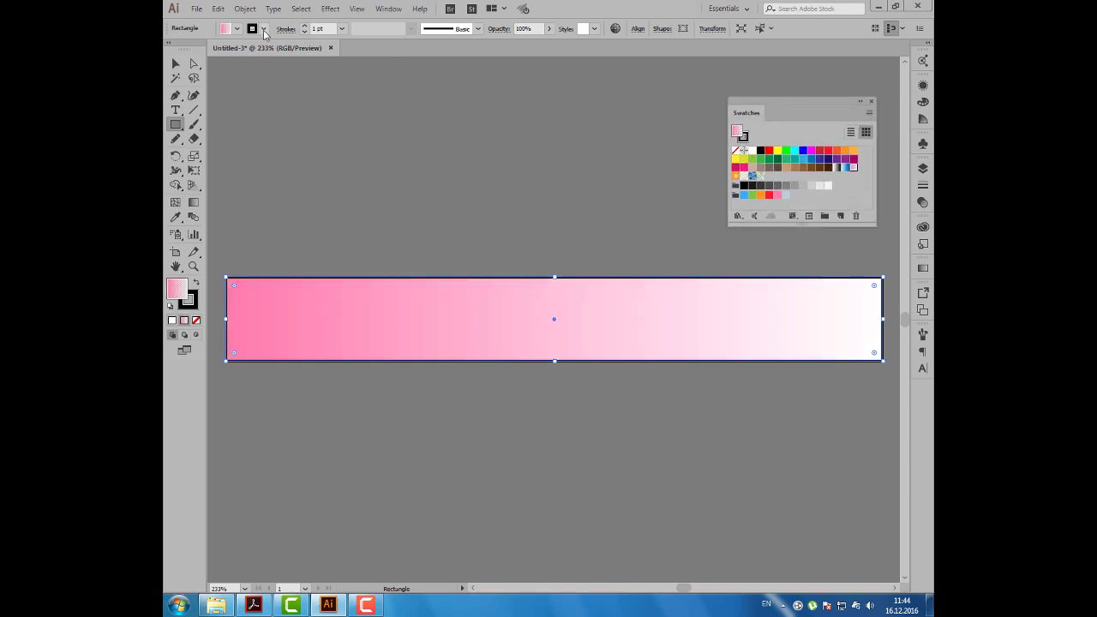
{"action": "left_click", "coordinate": [262, 29]}
{"action": "left_click", "coordinate": [170, 49]}
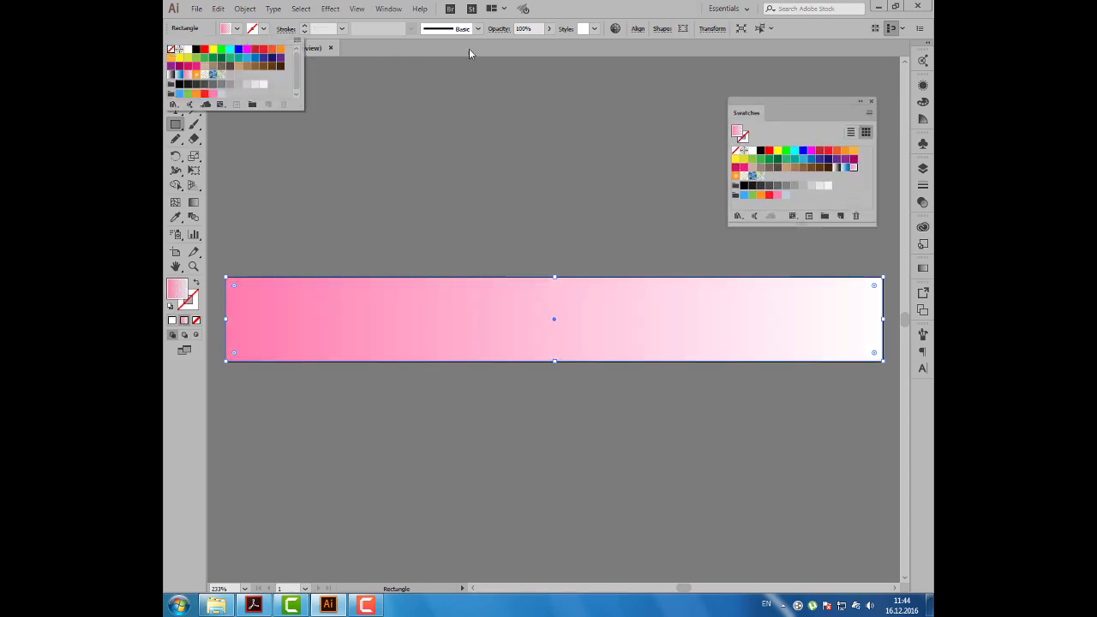
Set alignment to the artboard, dismiss the stray size prompt, and deselect the rectangle.
{"action": "left_click", "coordinate": [638, 29]}
{"action": "left_click", "coordinate": [630, 129]}
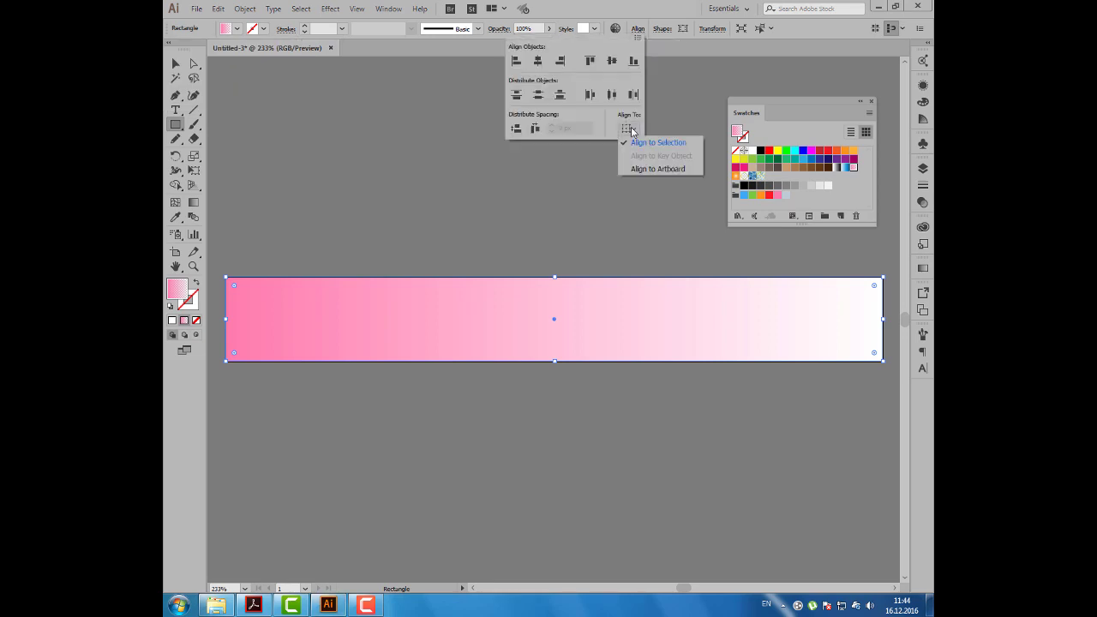
{"action": "left_click", "coordinate": [630, 168]}
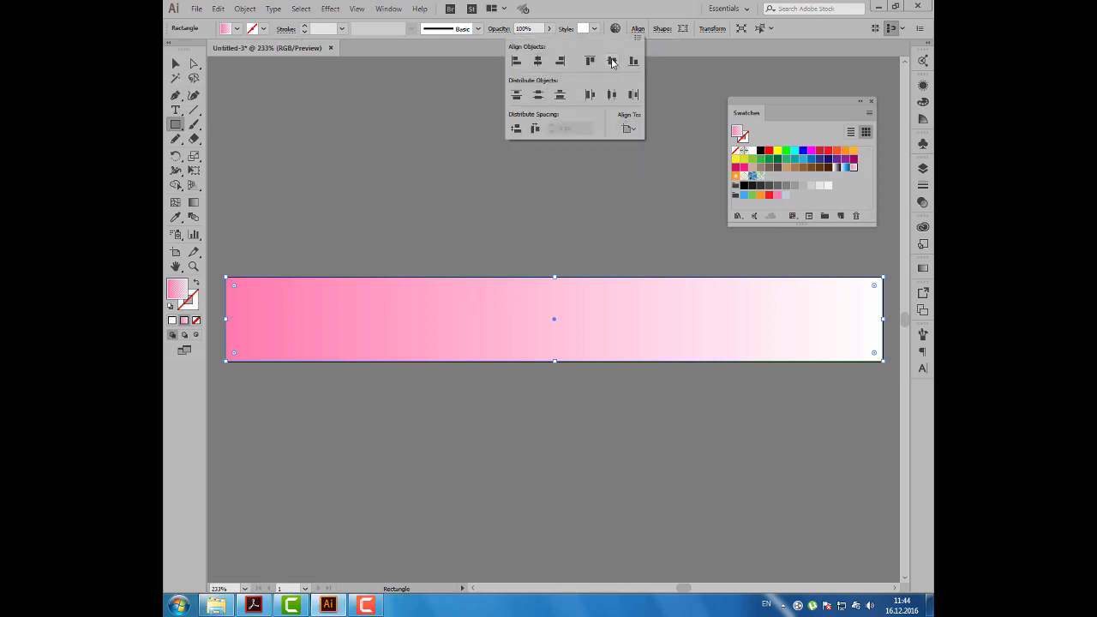
{"action": "left_click", "coordinate": [331, 144]}
{"action": "left_click", "coordinate": [531, 414]}
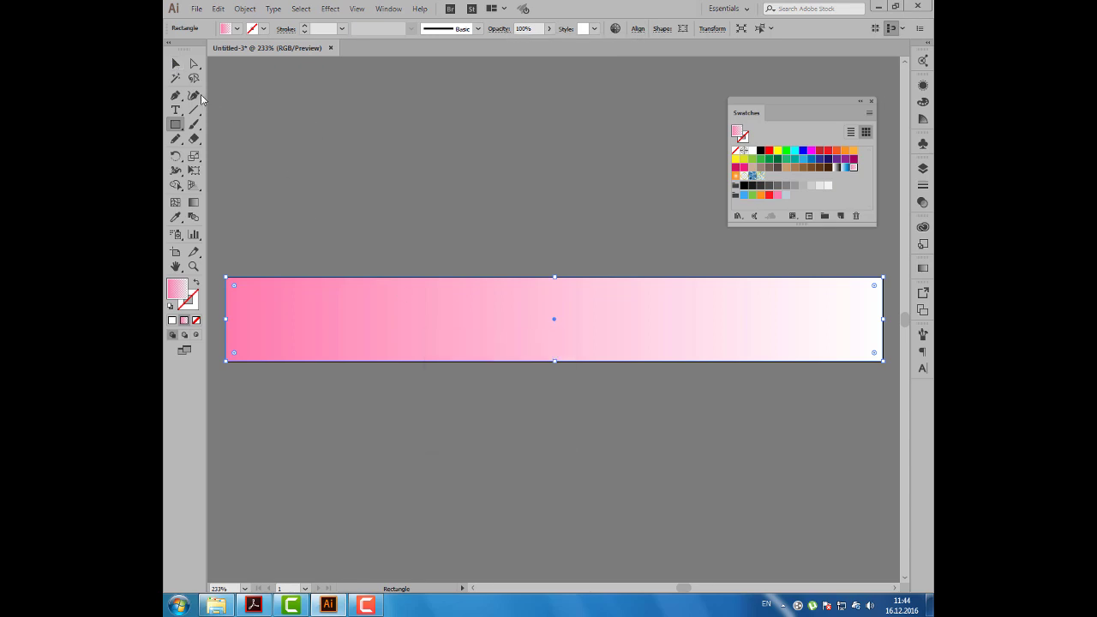
{"action": "left_click", "coordinate": [175, 63]}
{"action": "left_click", "coordinate": [291, 118]}
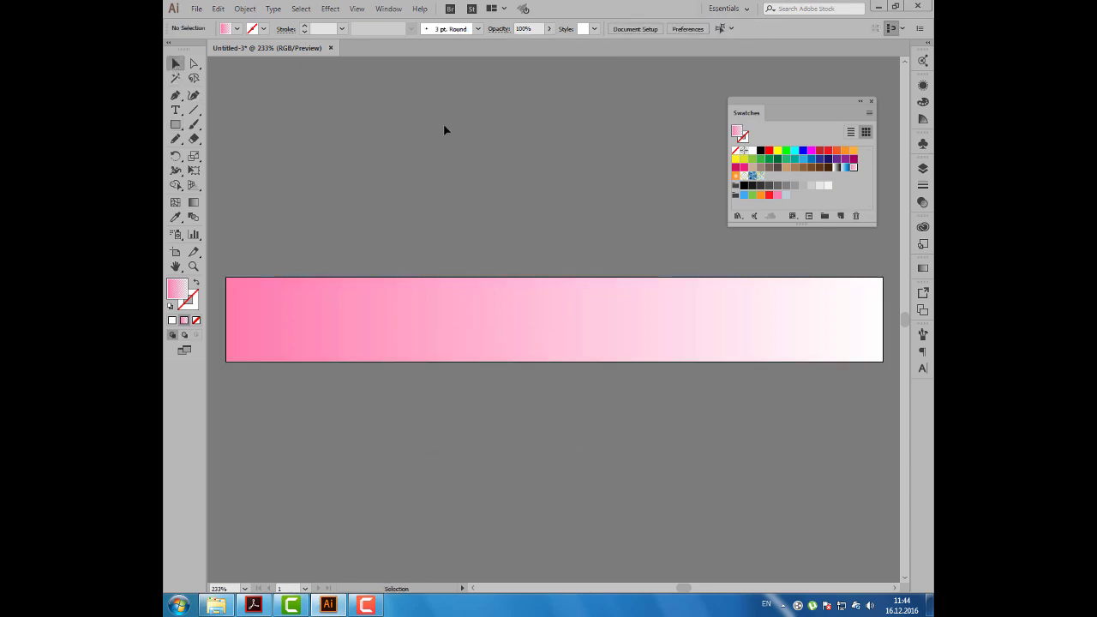
Select the gradient rectangle, zoom out and recentre the banner, then open the View menu.
{"action": "left_click_drag", "start_coordinate": [756, 114], "coordinate": [774, 107]}
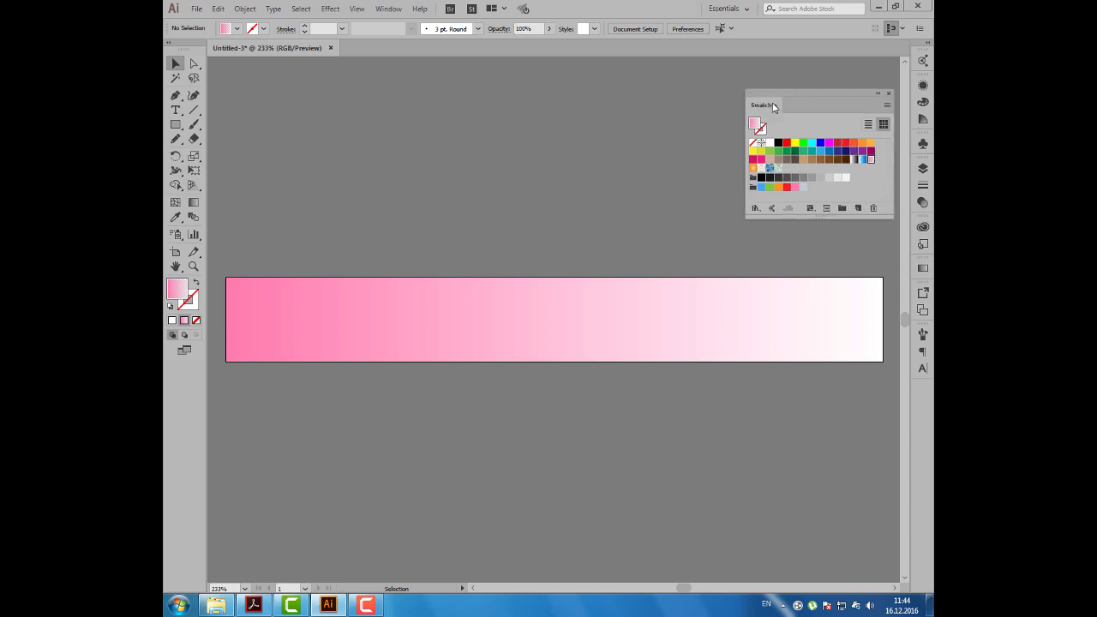
{"action": "left_click", "coordinate": [446, 304]}
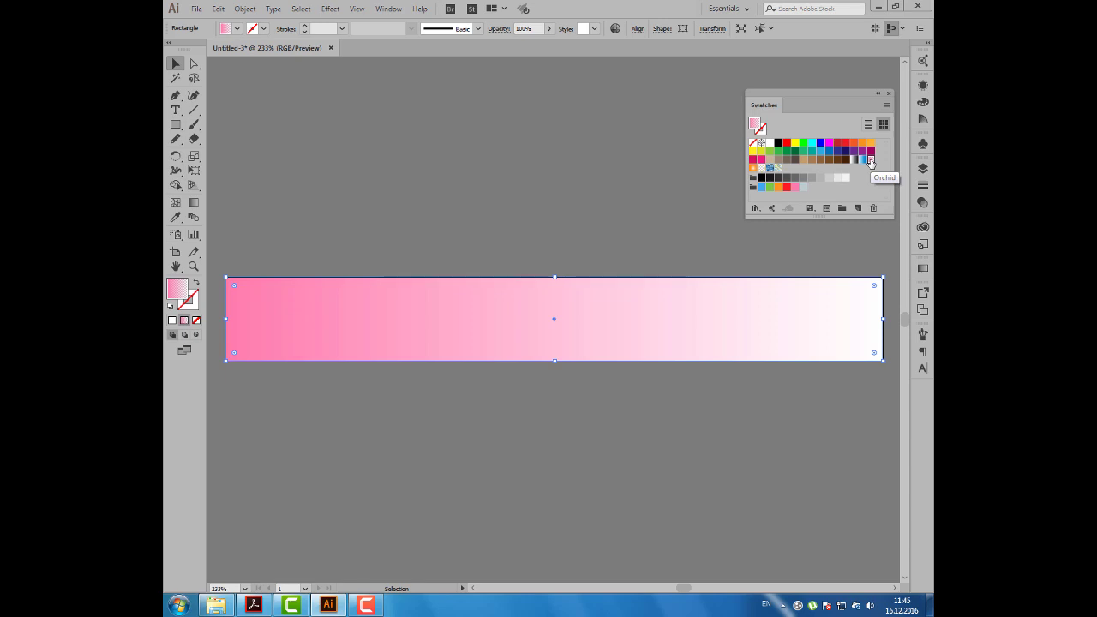
{"action": "scroll", "coordinate": [534, 255], "scroll_direction": "down", "scroll_amount": 1}
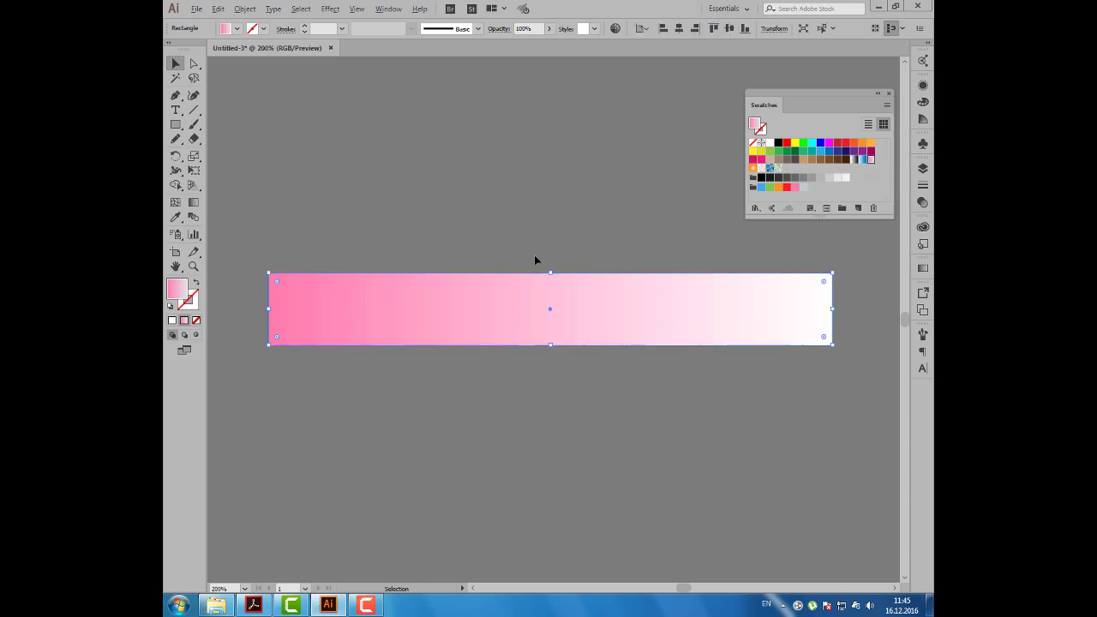
{"action": "left_click_drag", "start_coordinate": [563, 209], "coordinate": [536, 204]}
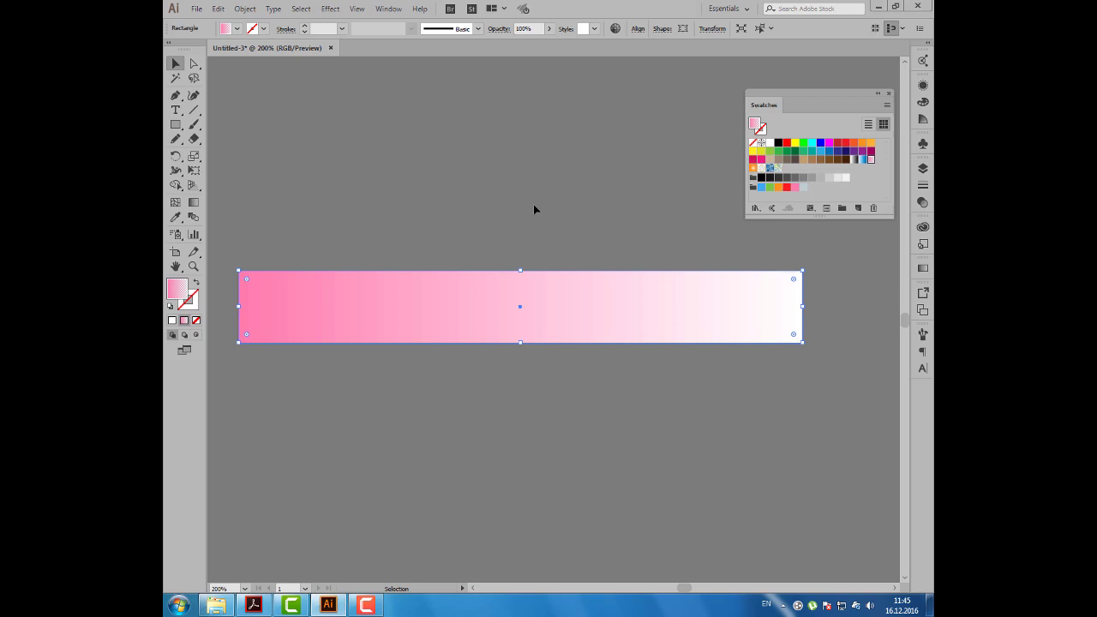
{"action": "left_click", "coordinate": [356, 10]}
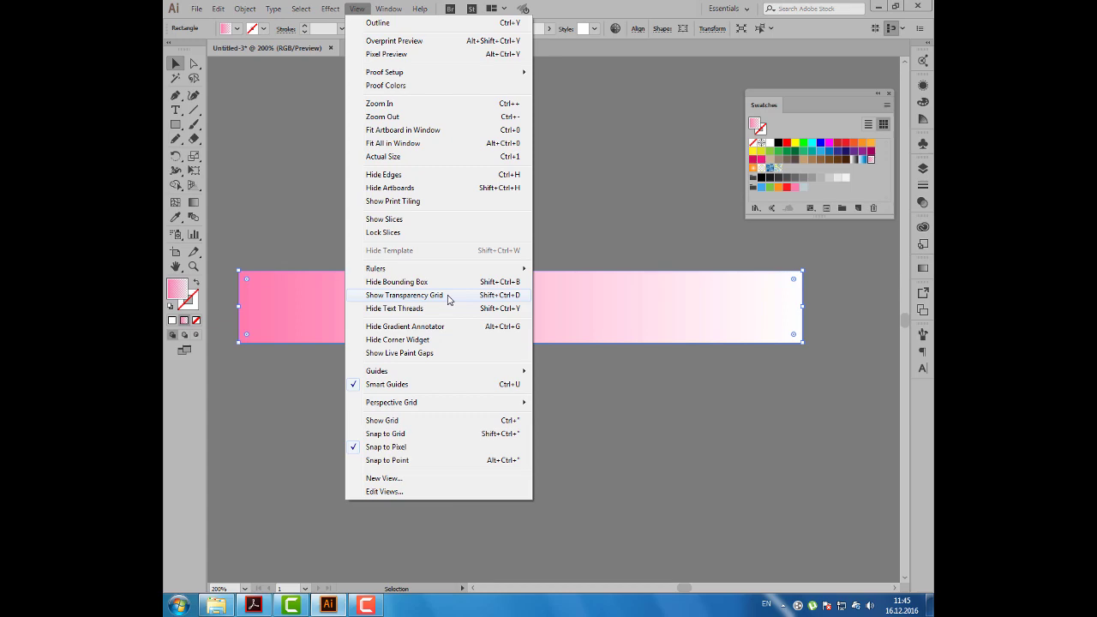
Show the transparency grid and shorten the gradient so it fades before the right end.
{"action": "left_click", "coordinate": [448, 296]}
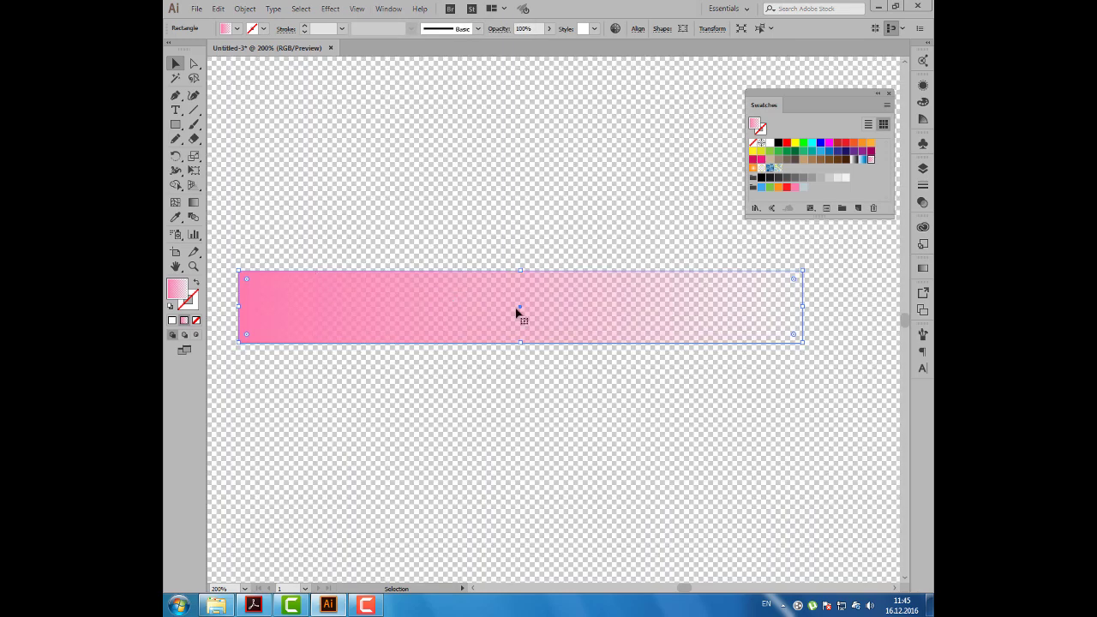
{"action": "left_click", "coordinate": [194, 202]}
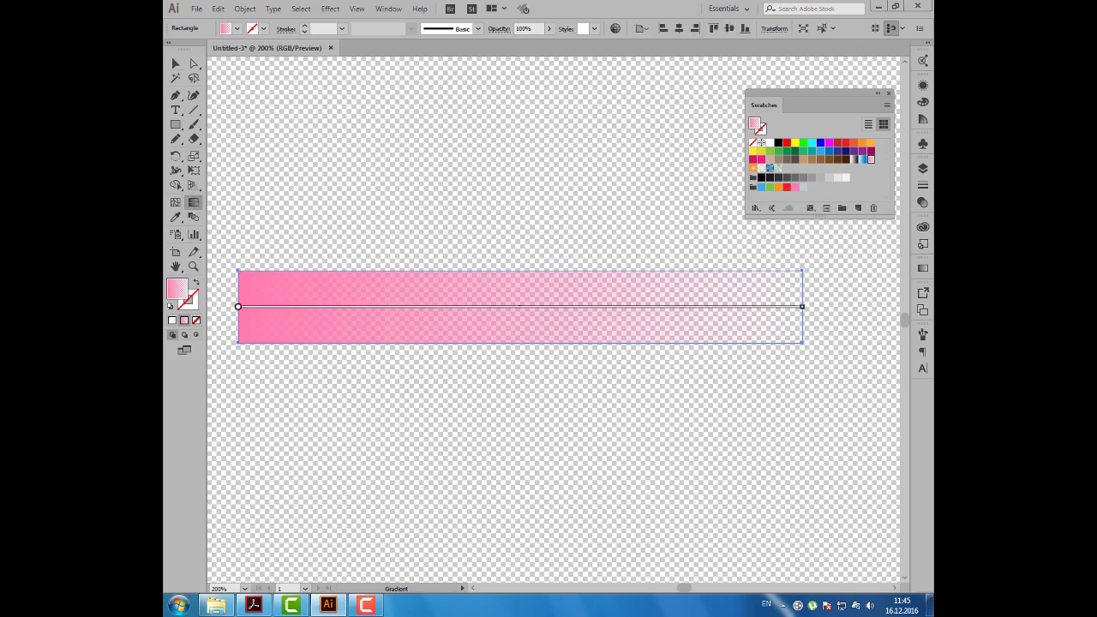
{"action": "mouse_move", "coordinate": [801, 310]}
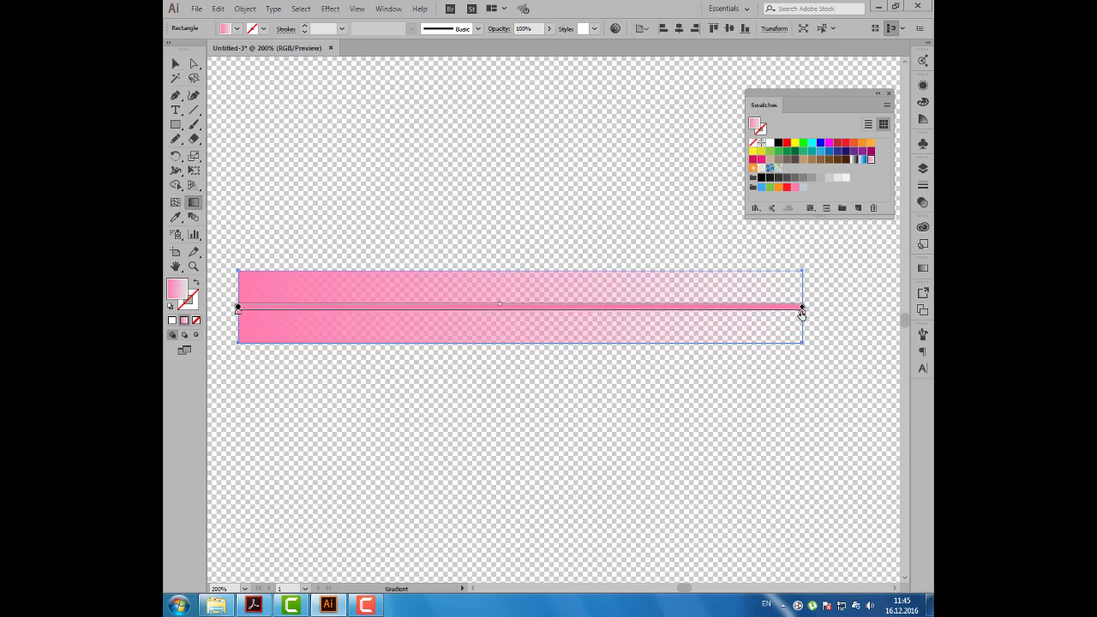
{"action": "left_click_drag", "start_coordinate": [801, 313], "coordinate": [747, 315]}
Draw a small flat ellipse on the banner's left side with the Ellipse tool.
{"action": "left_click", "coordinate": [176, 64]}
{"action": "left_click", "coordinate": [304, 118]}
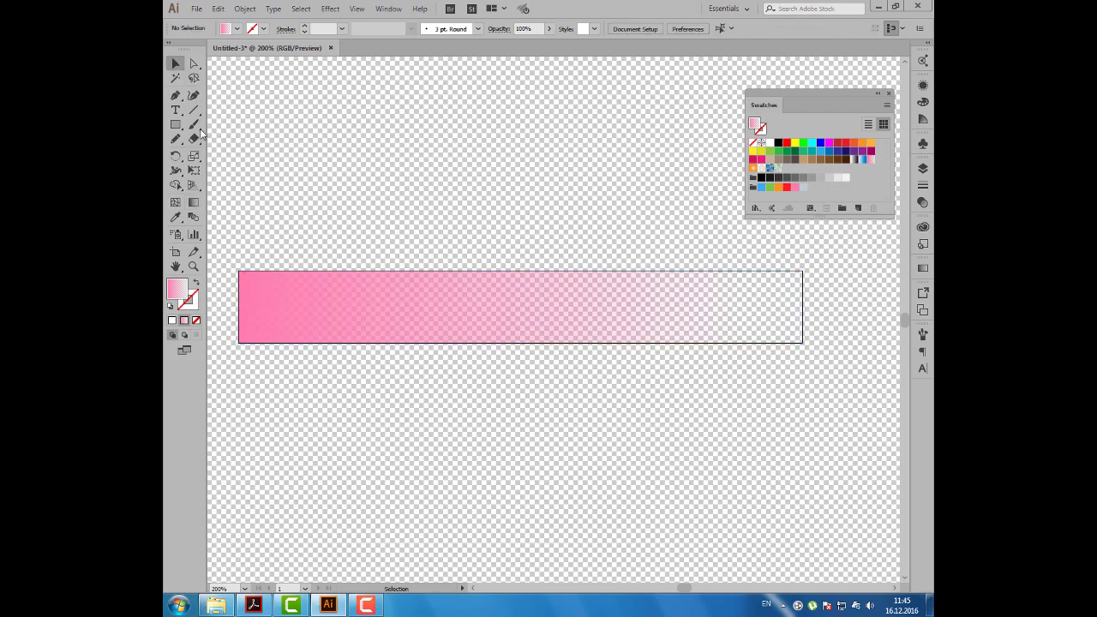
{"action": "left_click", "coordinate": [176, 126]}
{"action": "left_click_drag", "start_coordinate": [176, 126], "coordinate": [220, 151]}
{"action": "left_click_drag", "start_coordinate": [341, 289], "coordinate": [426, 317]}
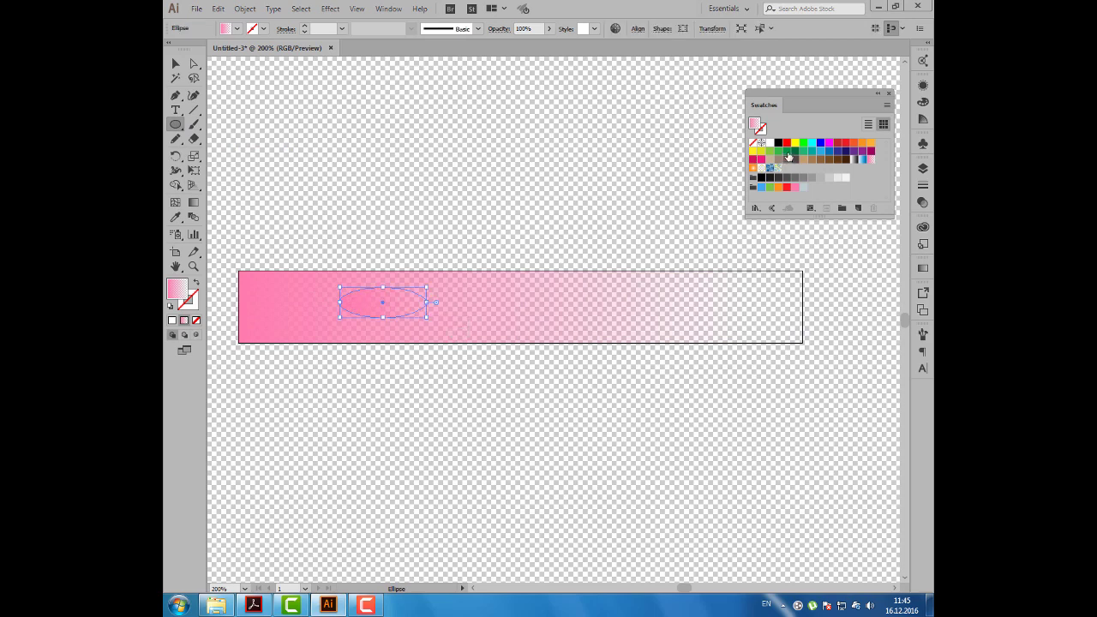
Fill the ellipse green 009245, float the Color panel, and open the swatch libraries list.
{"action": "left_click", "coordinate": [786, 152]}
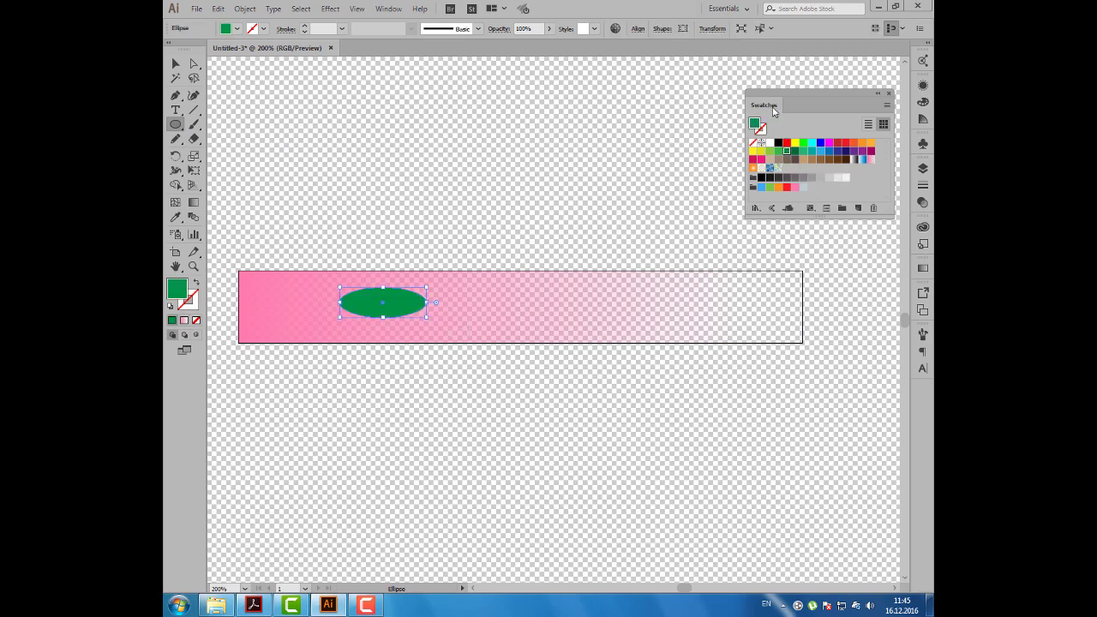
{"action": "left_click_drag", "start_coordinate": [778, 96], "coordinate": [778, 55]}
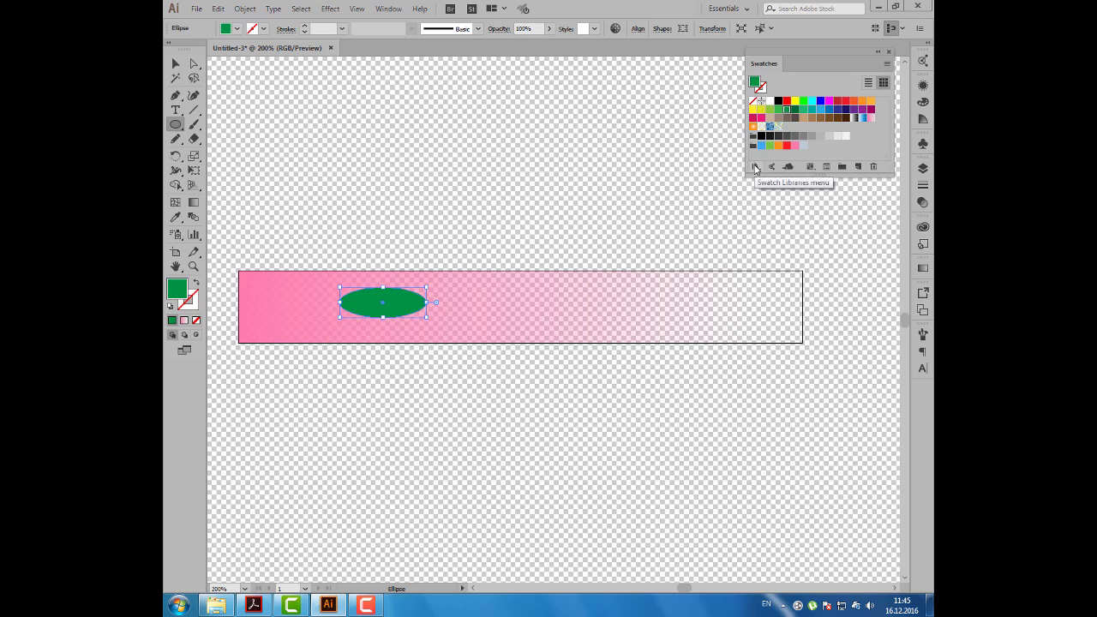
{"action": "left_click", "coordinate": [923, 101]}
{"action": "mouse_move", "coordinate": [812, 79]}
{"action": "left_mouse_down"}
{"action": "mouse_move", "coordinate": [578, 77]}
{"action": "mouse_move", "coordinate": [614, 67]}
{"action": "left_mouse_up"}
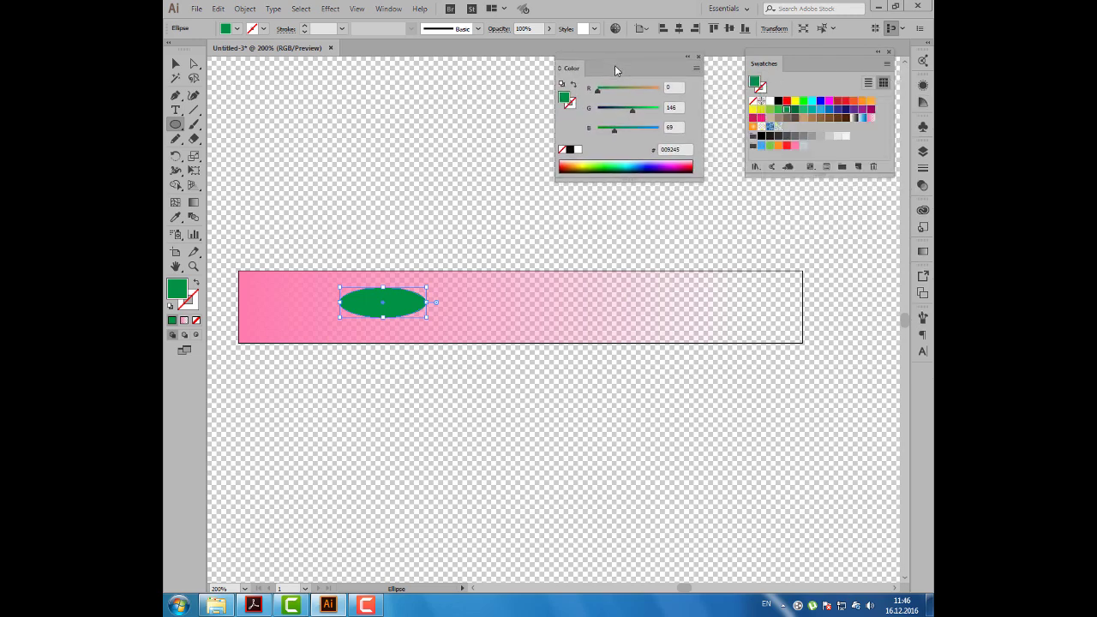
{"action": "left_click_drag", "start_coordinate": [809, 66], "coordinate": [806, 64]}
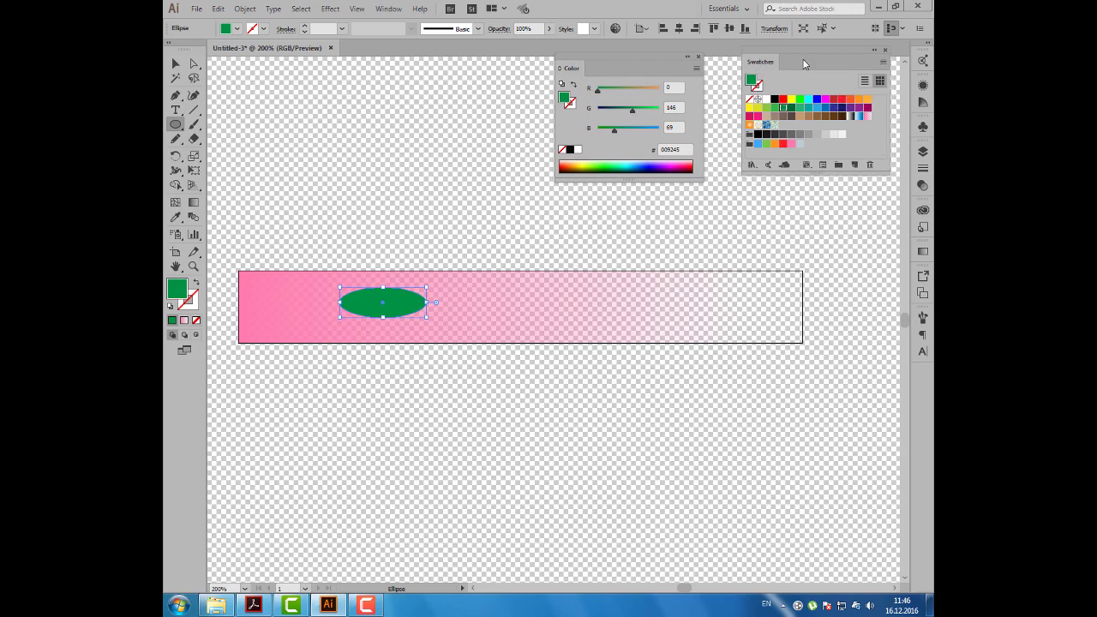
{"action": "left_click", "coordinate": [751, 166]}
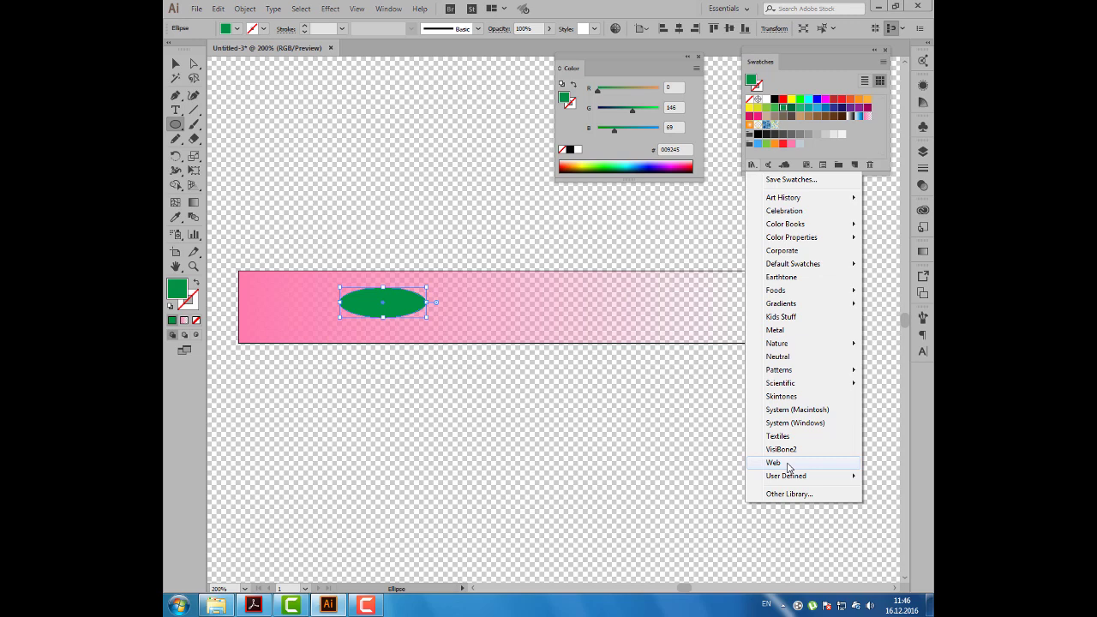
Open the Web swatch library as its own enlarged panel beside the banner.
{"action": "left_click", "coordinate": [787, 464]}
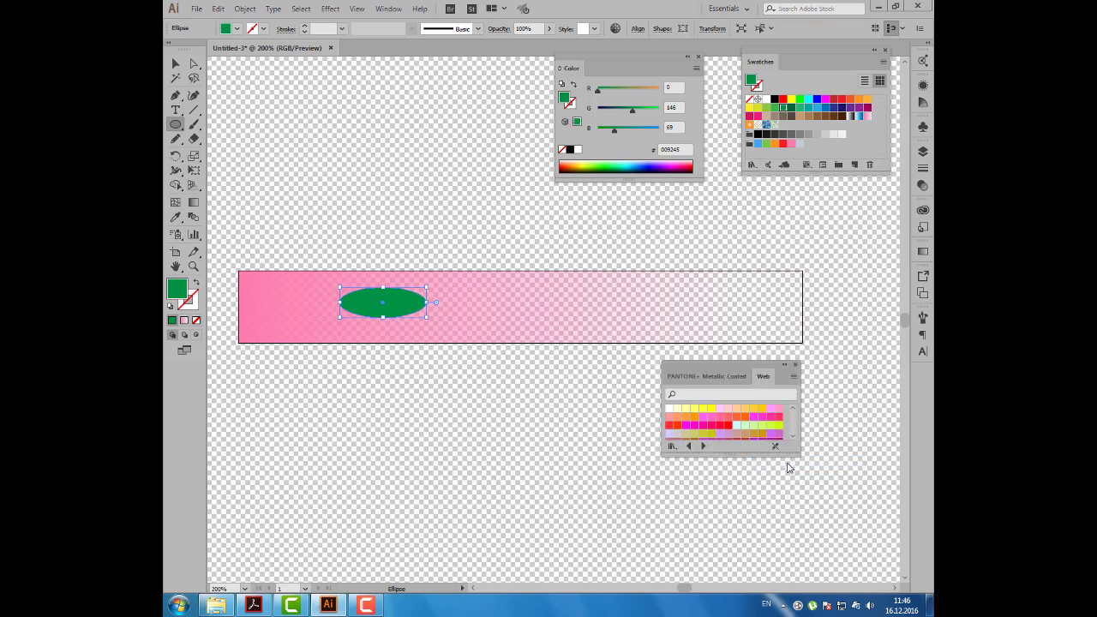
{"action": "left_click_drag", "start_coordinate": [766, 382], "coordinate": [674, 243]}
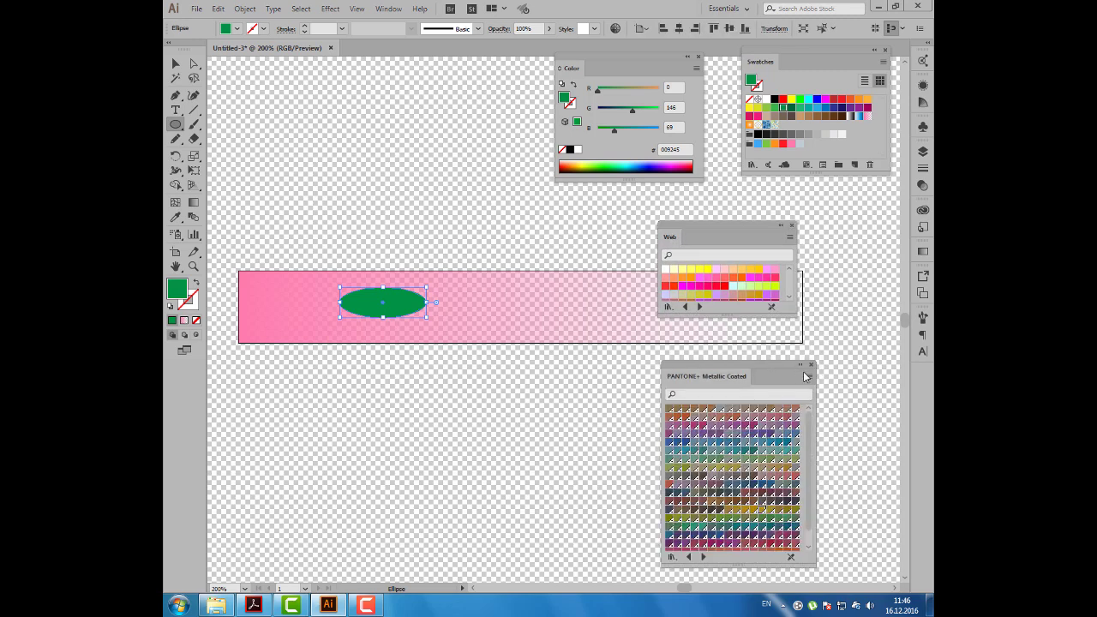
{"action": "left_click", "coordinate": [810, 364]}
{"action": "left_click_drag", "start_coordinate": [796, 318], "coordinate": [826, 386]}
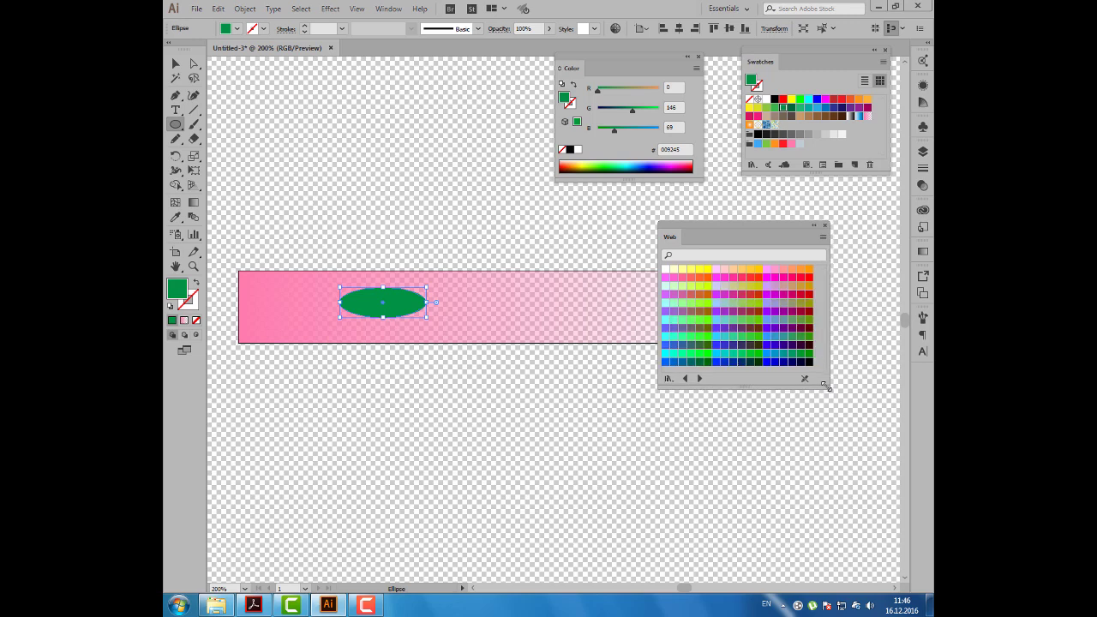
{"action": "left_click_drag", "start_coordinate": [712, 234], "coordinate": [737, 213]}
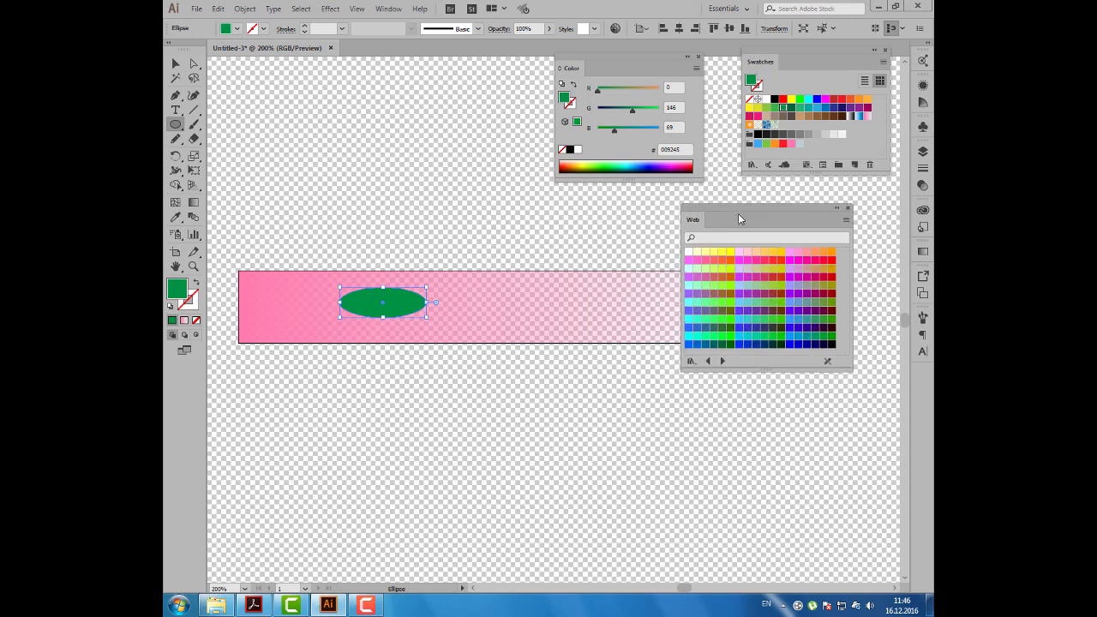
Recolour the first ellipse olive 669900 and add a light blue 33CCFF ellipse to its right.
{"action": "left_click", "coordinate": [831, 302]}
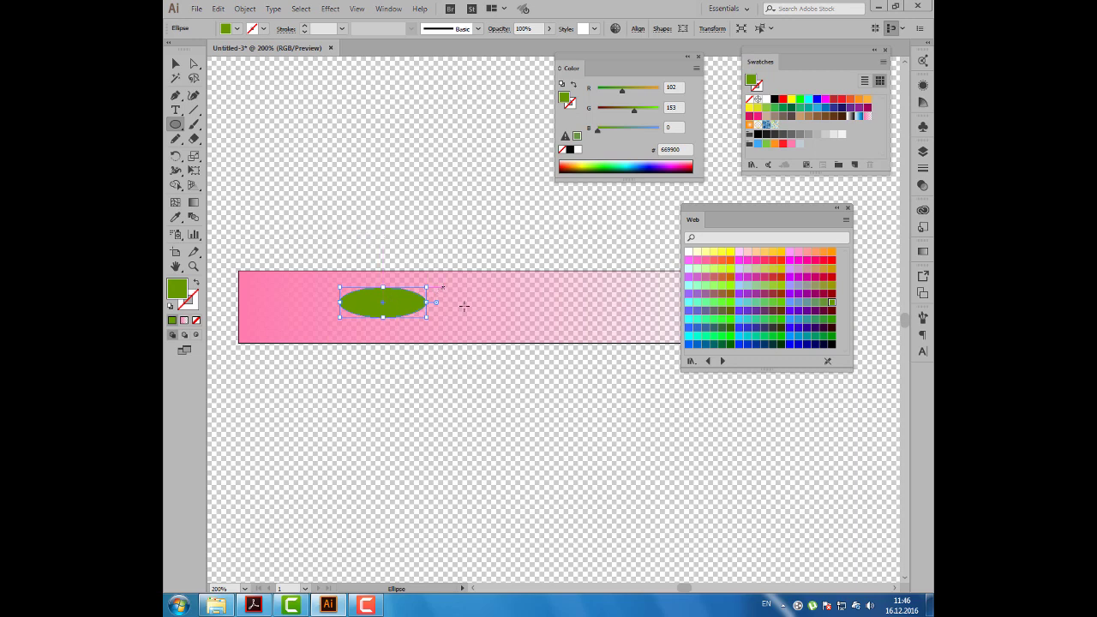
{"action": "left_click_drag", "start_coordinate": [442, 287], "coordinate": [519, 310]}
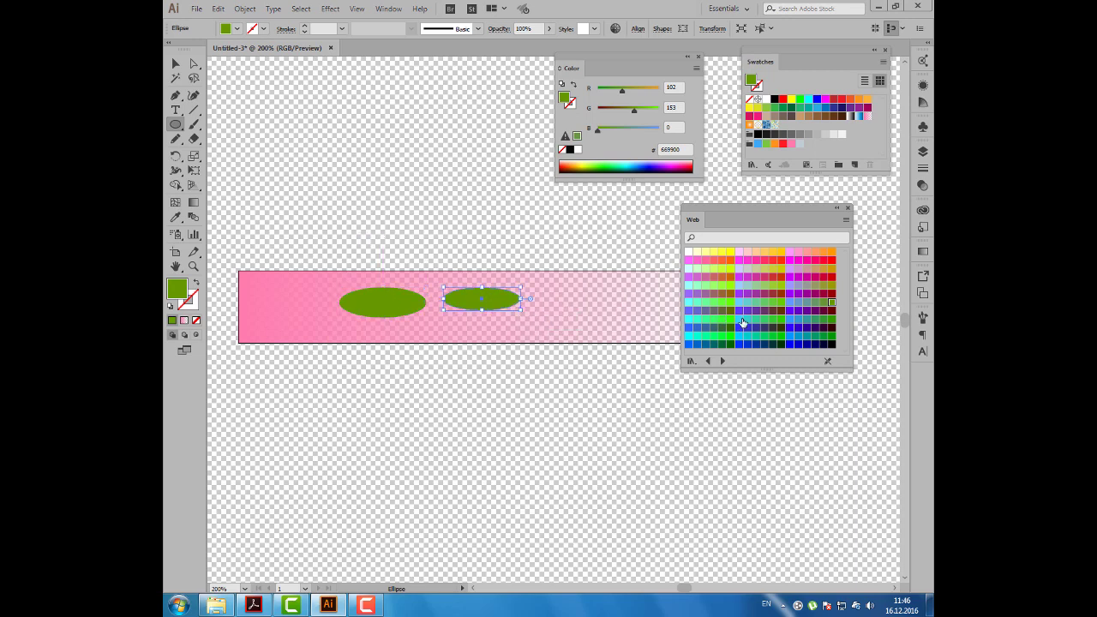
{"action": "left_click", "coordinate": [738, 318]}
{"action": "left_click", "coordinate": [176, 64]}
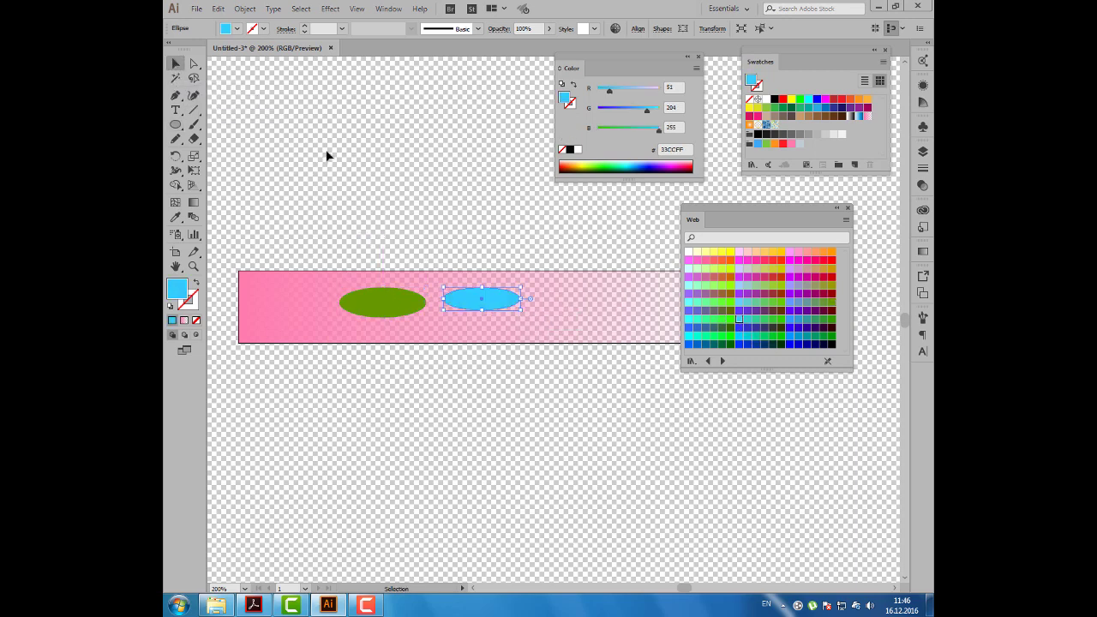
{"action": "left_click", "coordinate": [326, 154]}
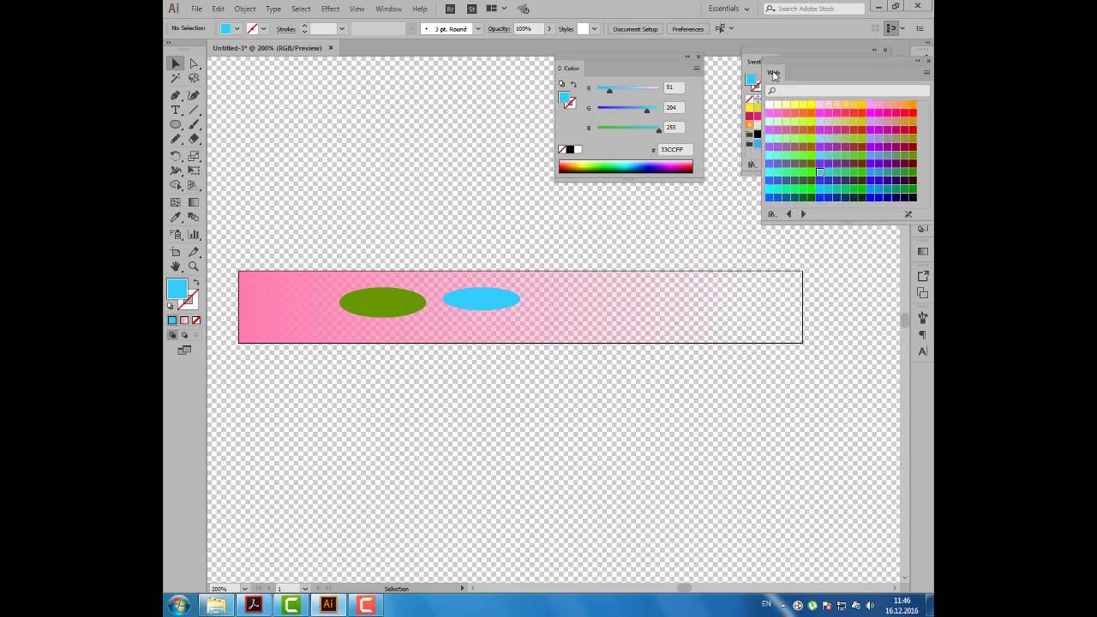
Dock the Web swatches and Color panel into the Swatches group, then open the View menu.
{"action": "left_click_drag", "start_coordinate": [691, 228], "coordinate": [788, 61]}
{"action": "mouse_move", "coordinate": [589, 62]}
{"action": "left_mouse_down"}
{"action": "mouse_move", "coordinate": [780, 53]}
{"action": "mouse_move", "coordinate": [776, 92]}
{"action": "left_mouse_up"}
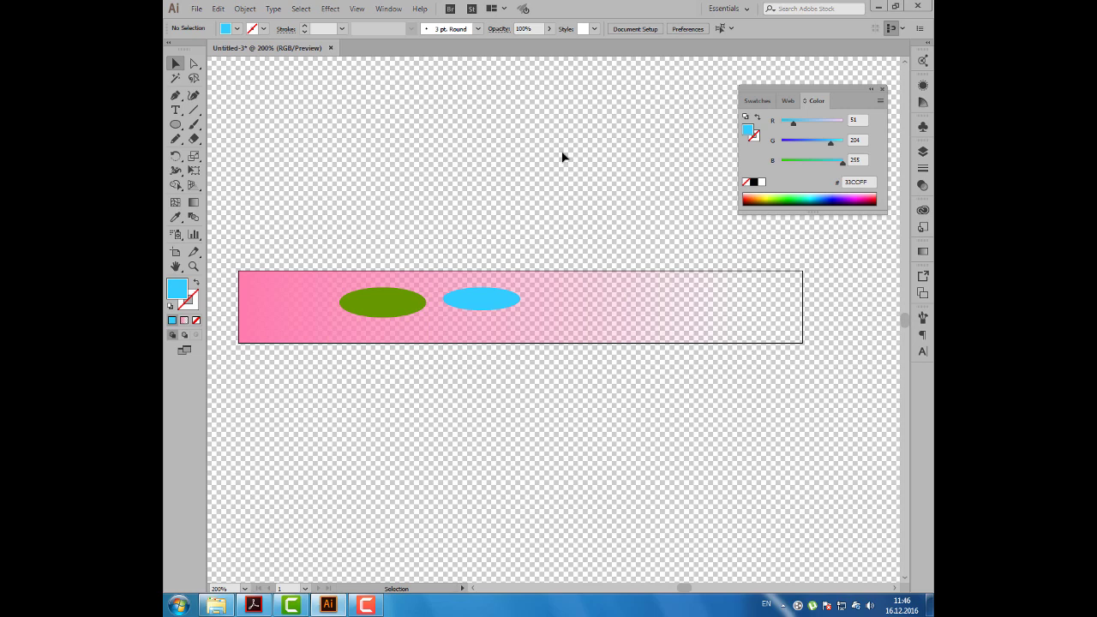
{"action": "left_click", "coordinate": [357, 8]}
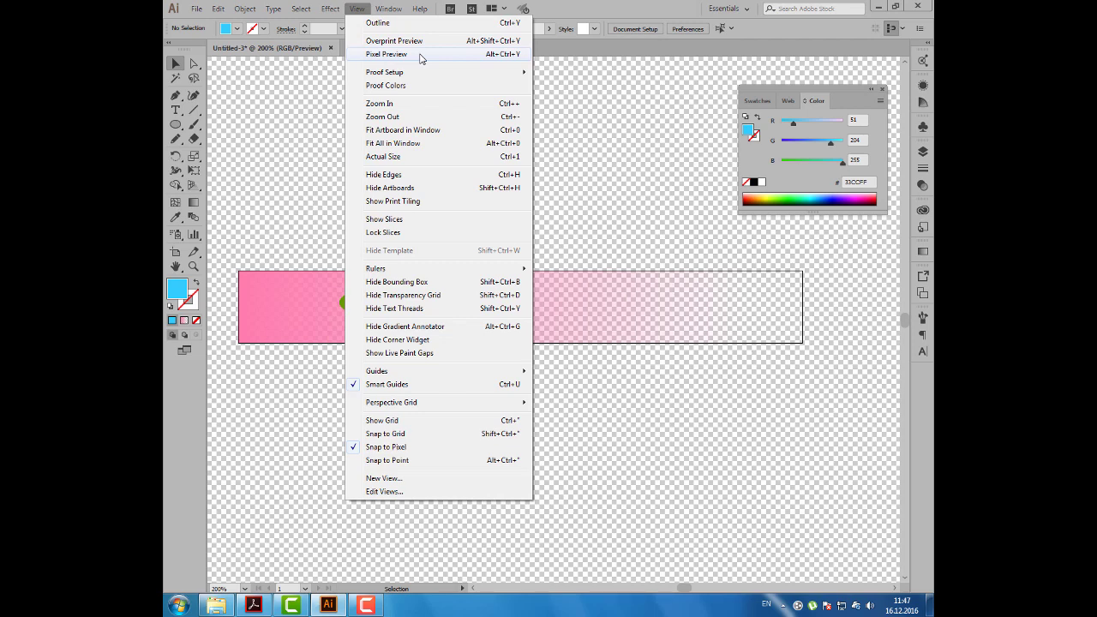
Turn on Pixel Preview and zoom in to inspect the ellipse edges.
{"action": "left_click", "coordinate": [421, 54]}
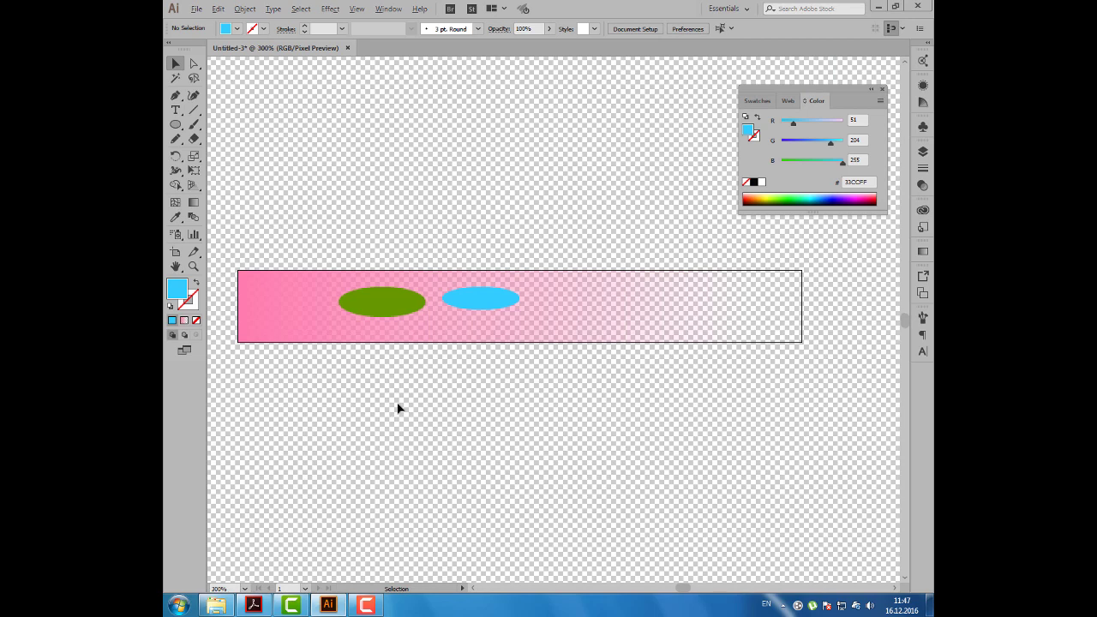
{"action": "scroll", "coordinate": [397, 402], "scroll_direction": "up", "scroll_amount": 3}
{"action": "scroll", "coordinate": [397, 409], "scroll_direction": "down", "scroll_amount": 1}
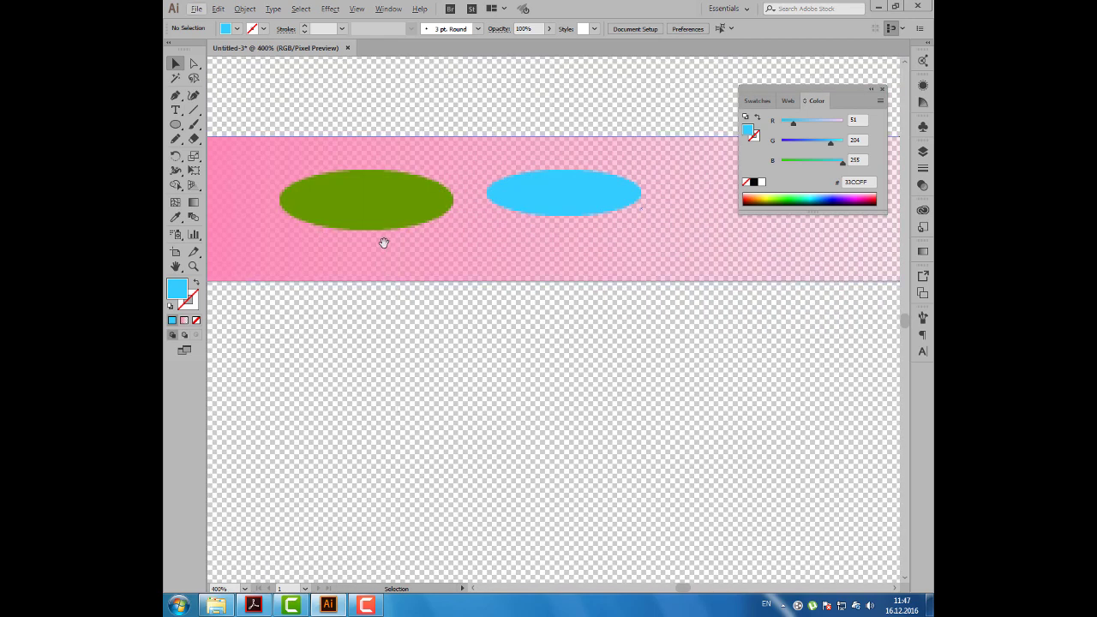
{"action": "scroll", "coordinate": [382, 240], "scroll_direction": "up", "scroll_amount": 1}
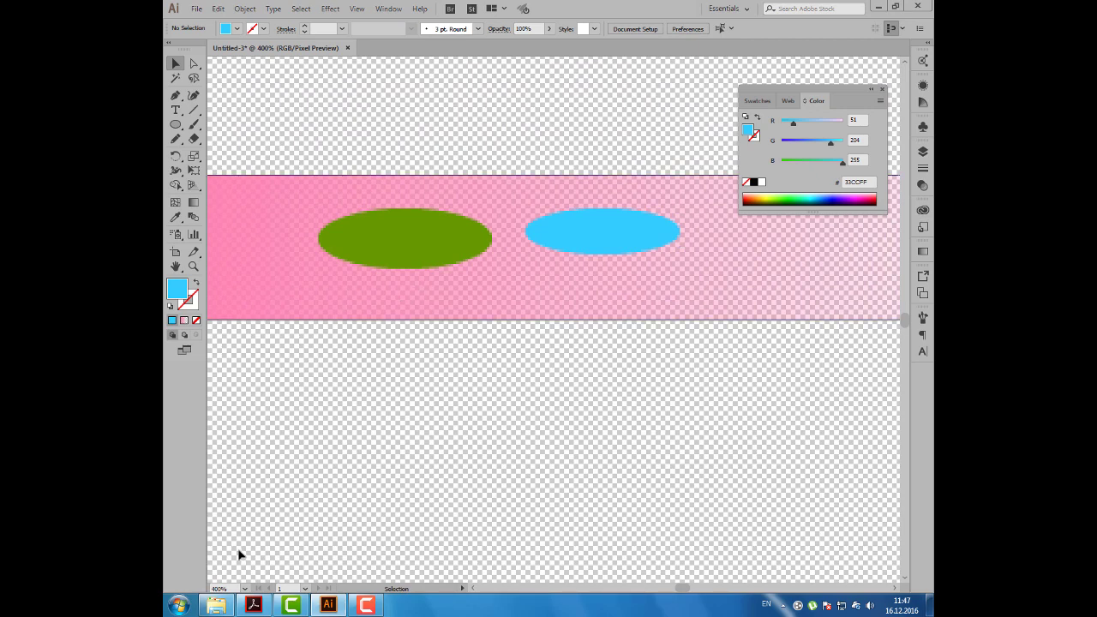
Set the zoom to 100% and recentre the banner on the canvas.
{"action": "left_click", "coordinate": [205, 584]}
{"action": "type", "text": "100"}
{"action": "key", "text": "Return"}
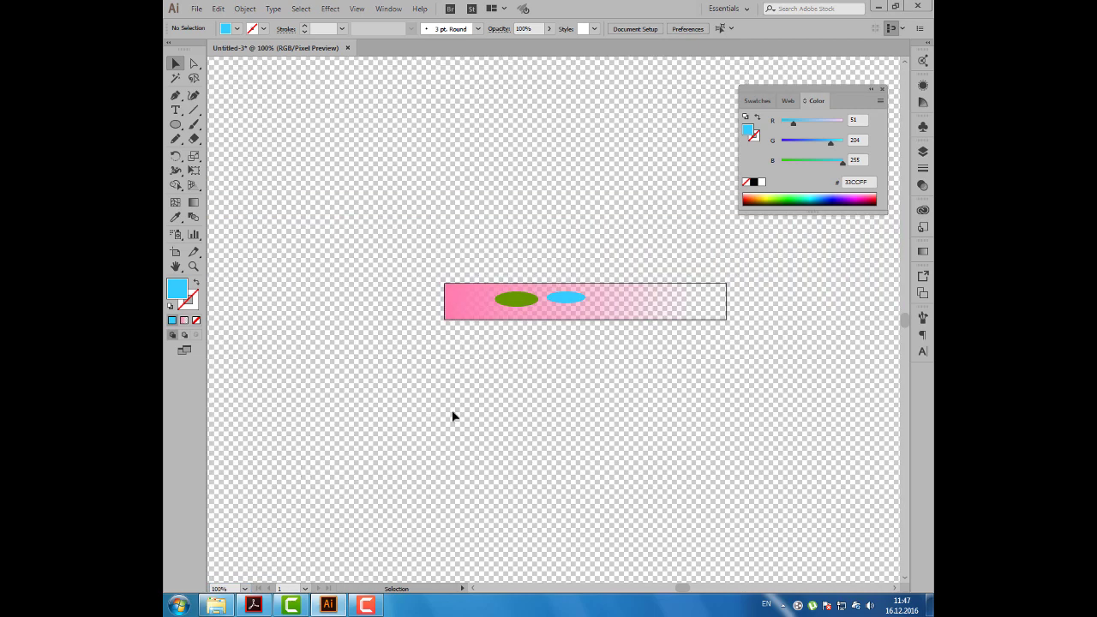
{"action": "left_click_drag", "start_coordinate": [500, 409], "coordinate": [458, 399]}
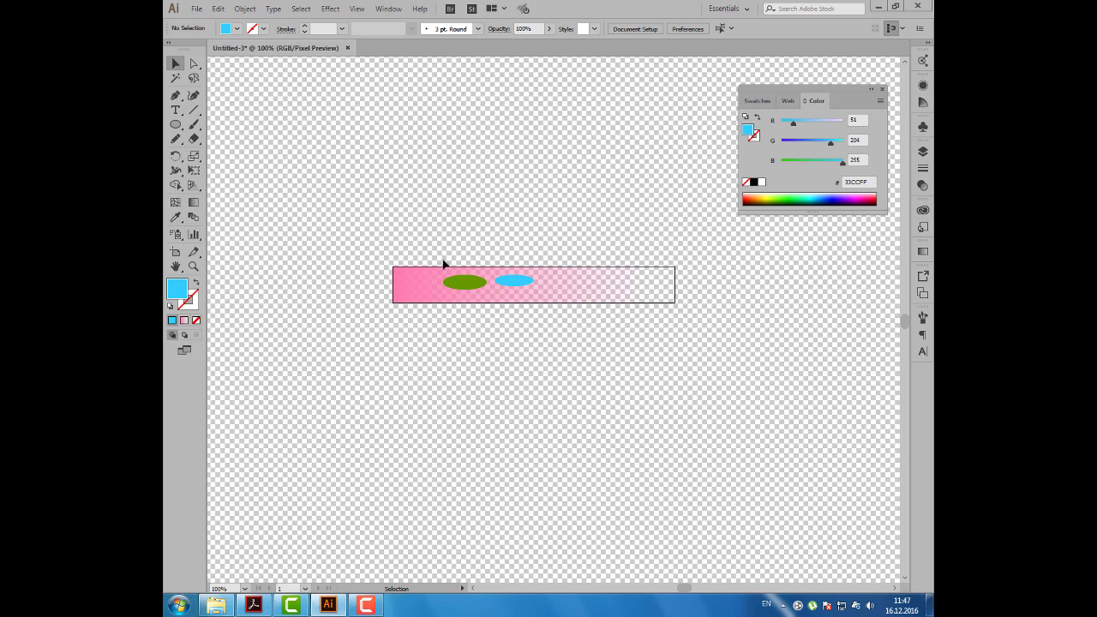
Open File > Export > Save for Web (Legacy) to preview the banner as a JPEG.
{"action": "left_click", "coordinate": [197, 8]}
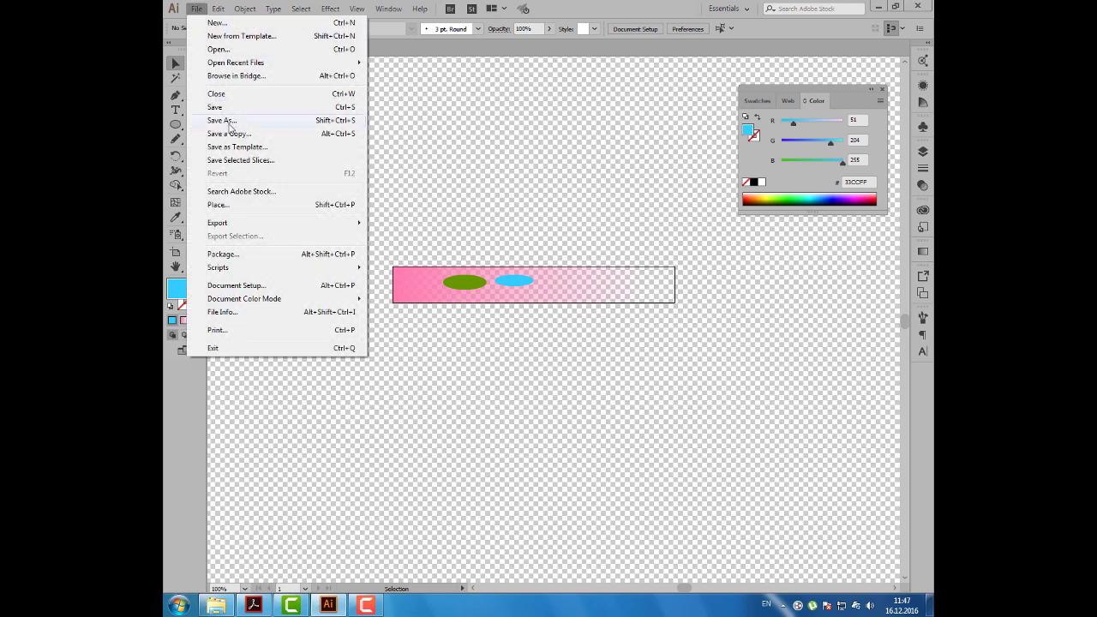
{"action": "mouse_move", "coordinate": [257, 223]}
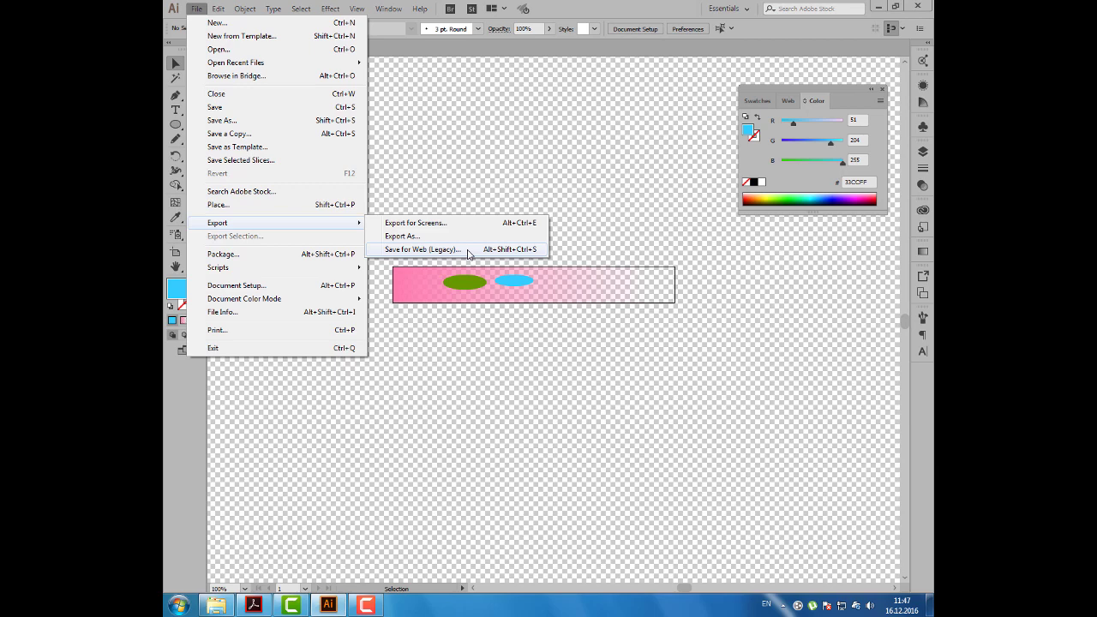
{"action": "left_click", "coordinate": [468, 250]}
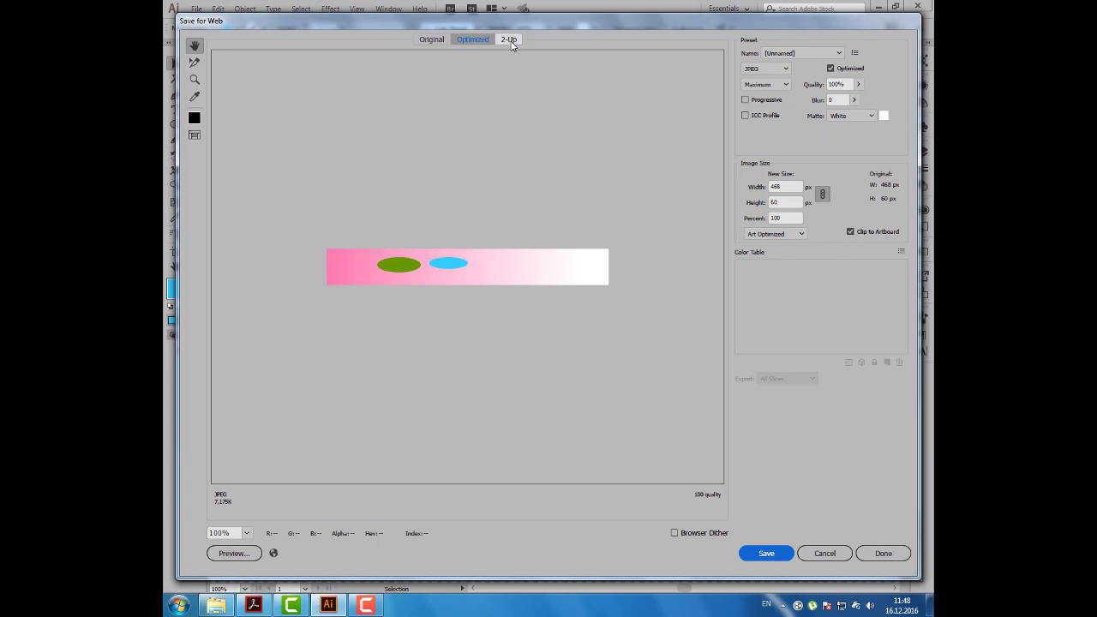
Compare original and optimized JPEG in 2-Up, zooming into the gradient's faded end and back to 100%.
{"action": "left_click", "coordinate": [510, 42]}
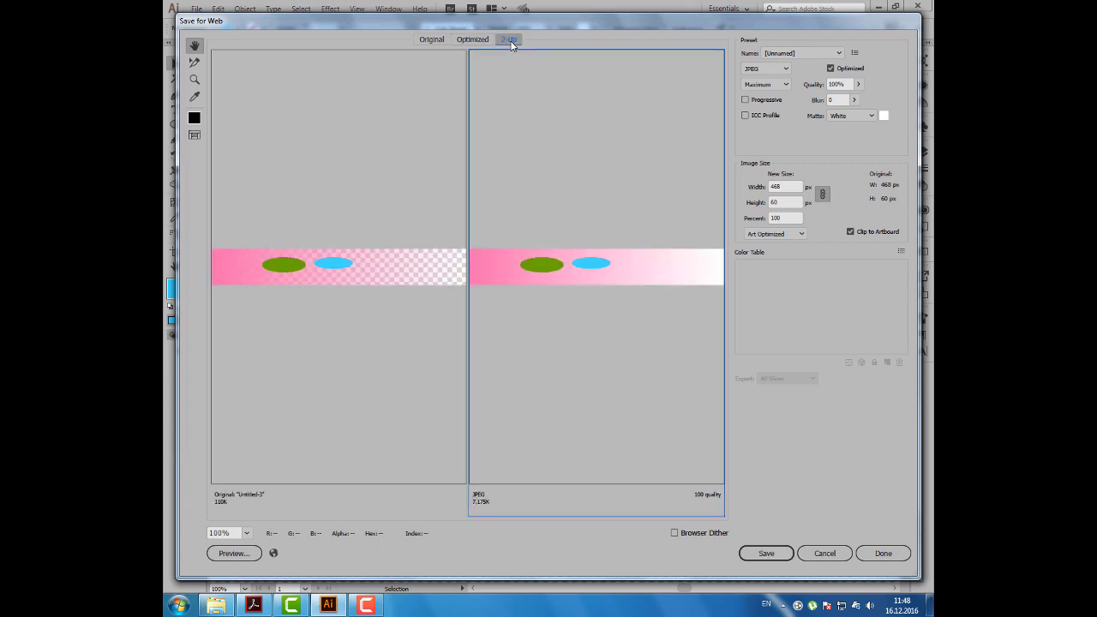
{"action": "left_click", "coordinate": [382, 117]}
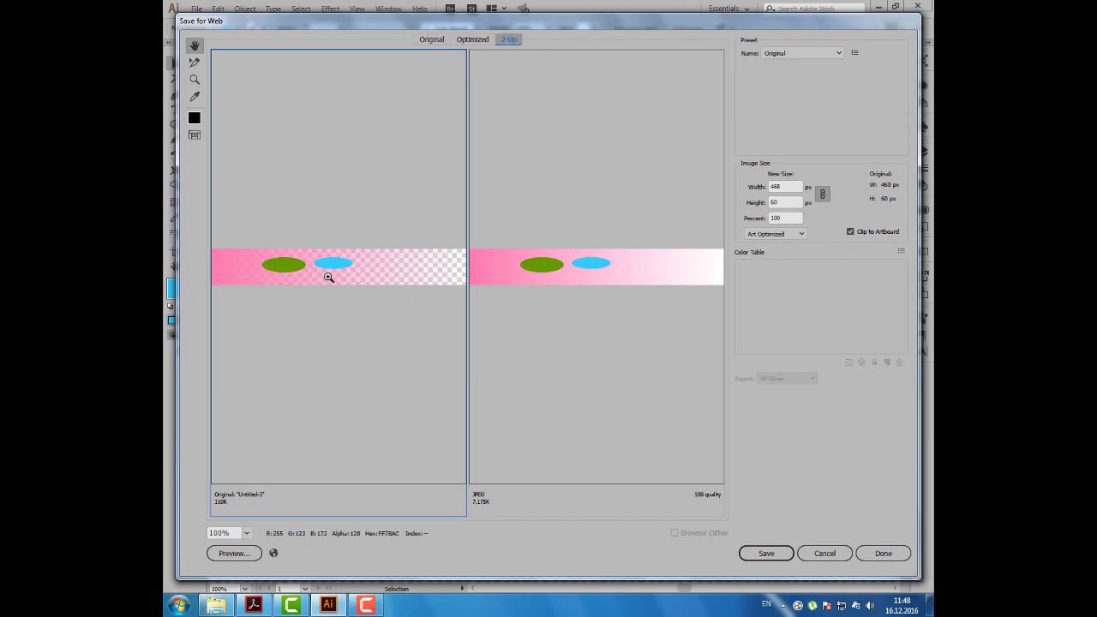
{"action": "left_click", "coordinate": [328, 277]}
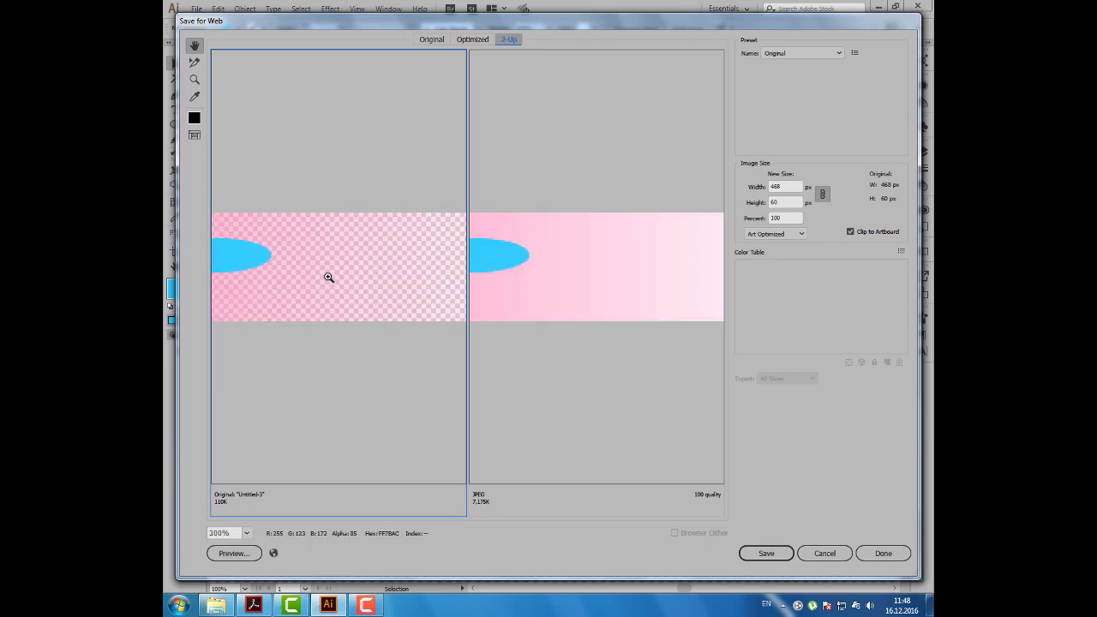
{"action": "left_click", "coordinate": [233, 257]}
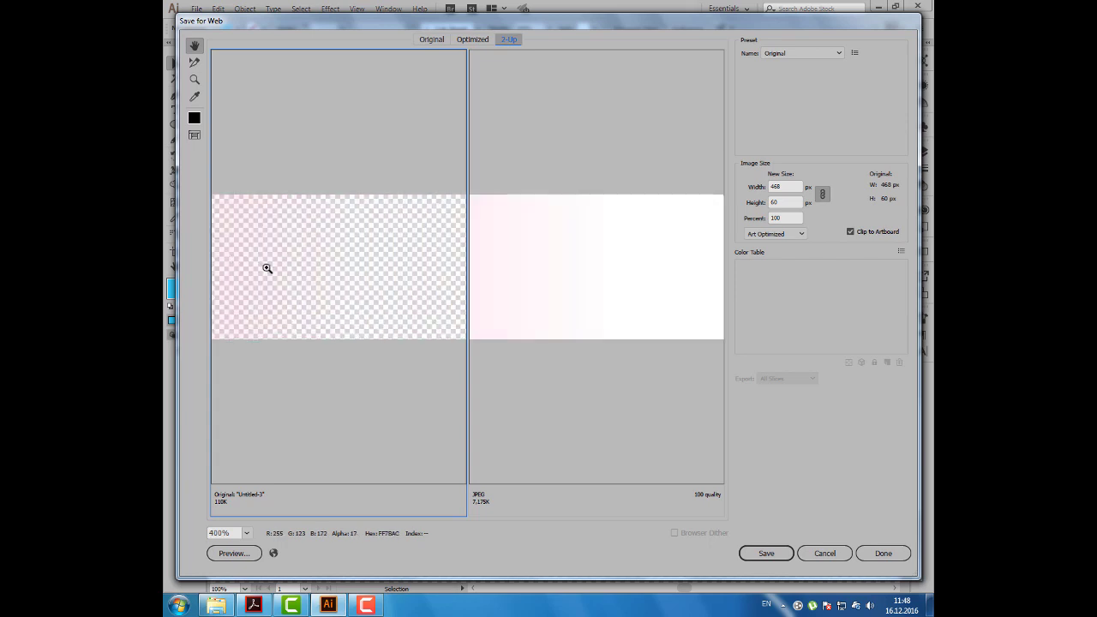
{"action": "left_click", "coordinate": [267, 268], "text": "alt"}
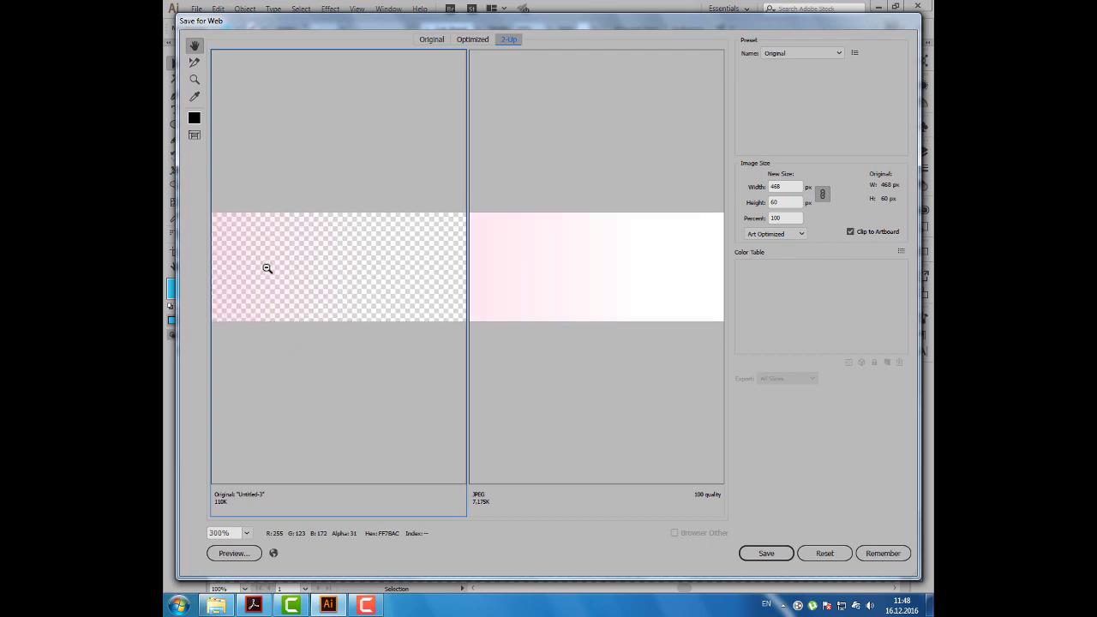
{"action": "left_click", "coordinate": [266, 269], "text": "alt"}
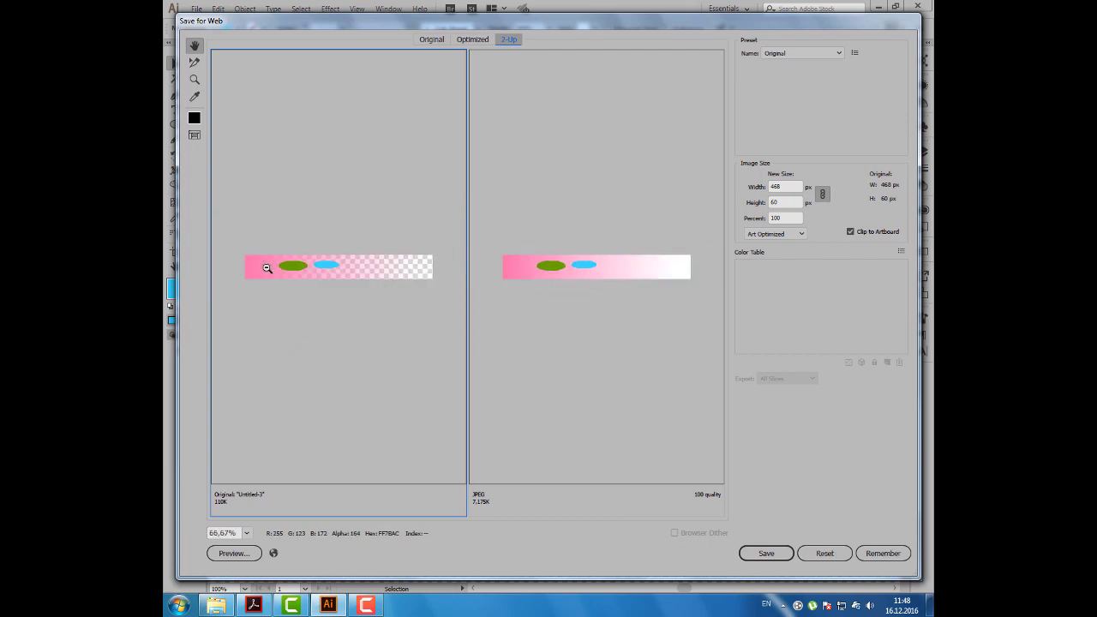
{"action": "left_click", "coordinate": [292, 269], "text": "ctrl"}
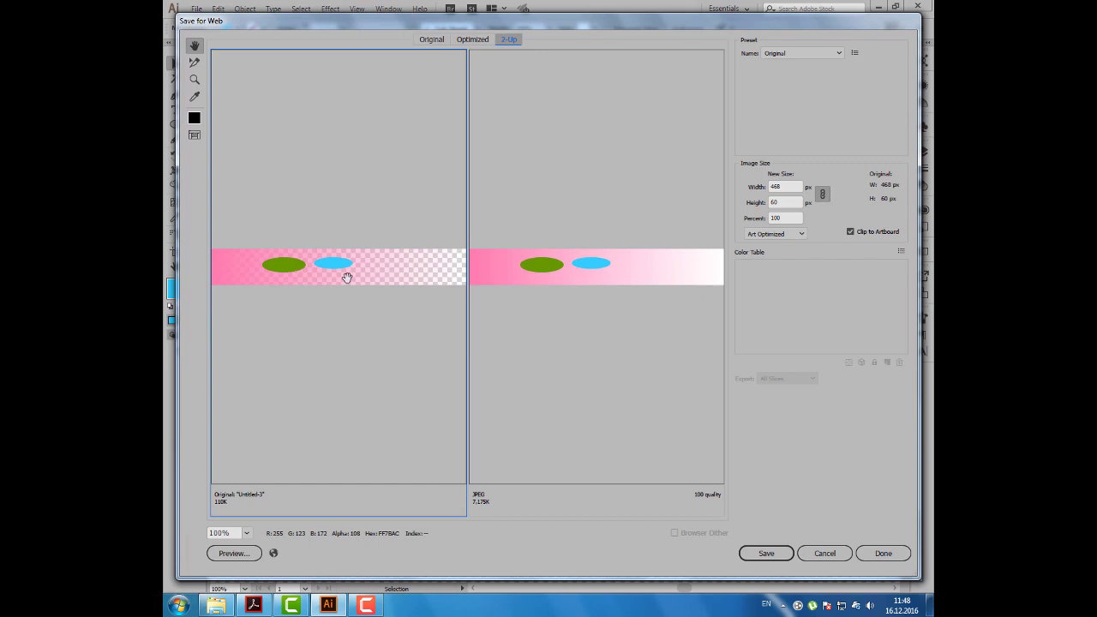
{"action": "left_click_drag", "start_coordinate": [346, 274], "coordinate": [304, 271]}
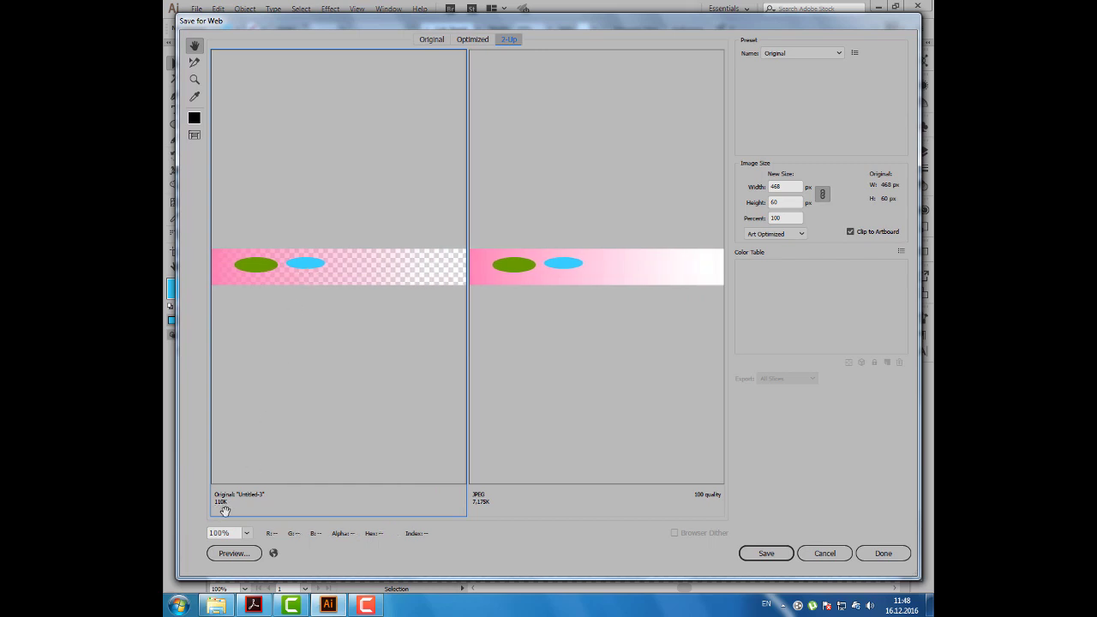
{"action": "left_click", "coordinate": [586, 297]}
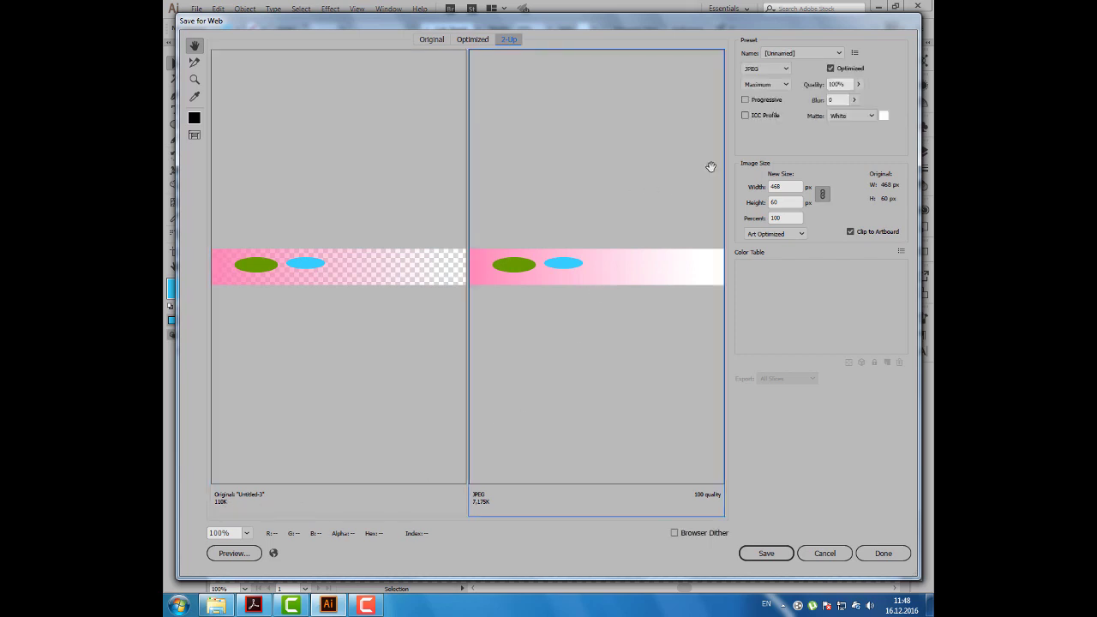
{"action": "left_click", "coordinate": [771, 68]}
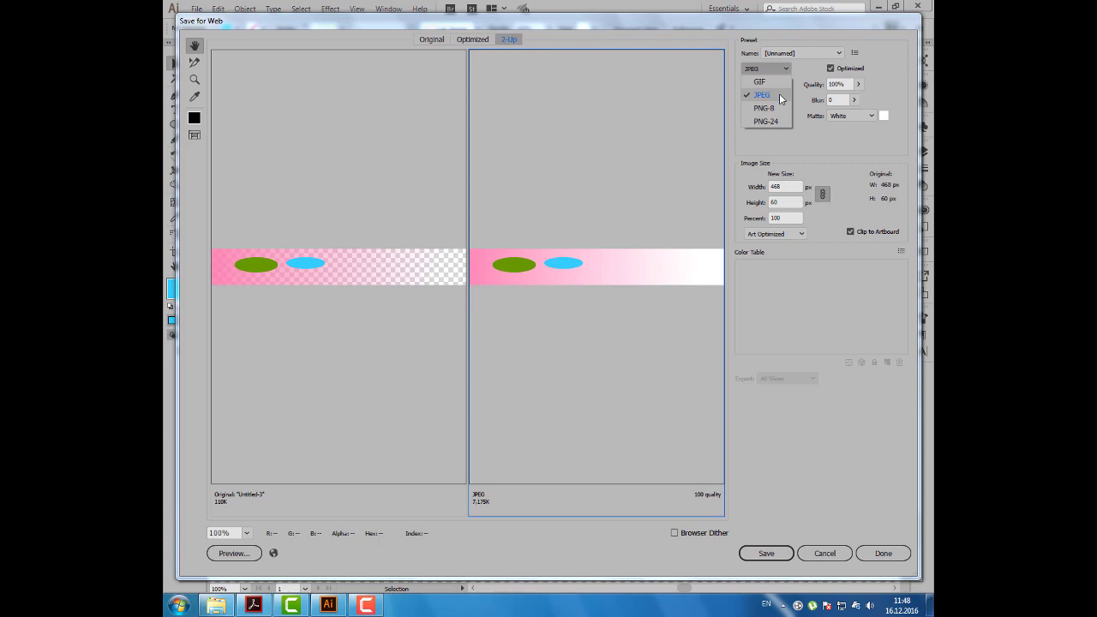
{"action": "left_click", "coordinate": [779, 95]}
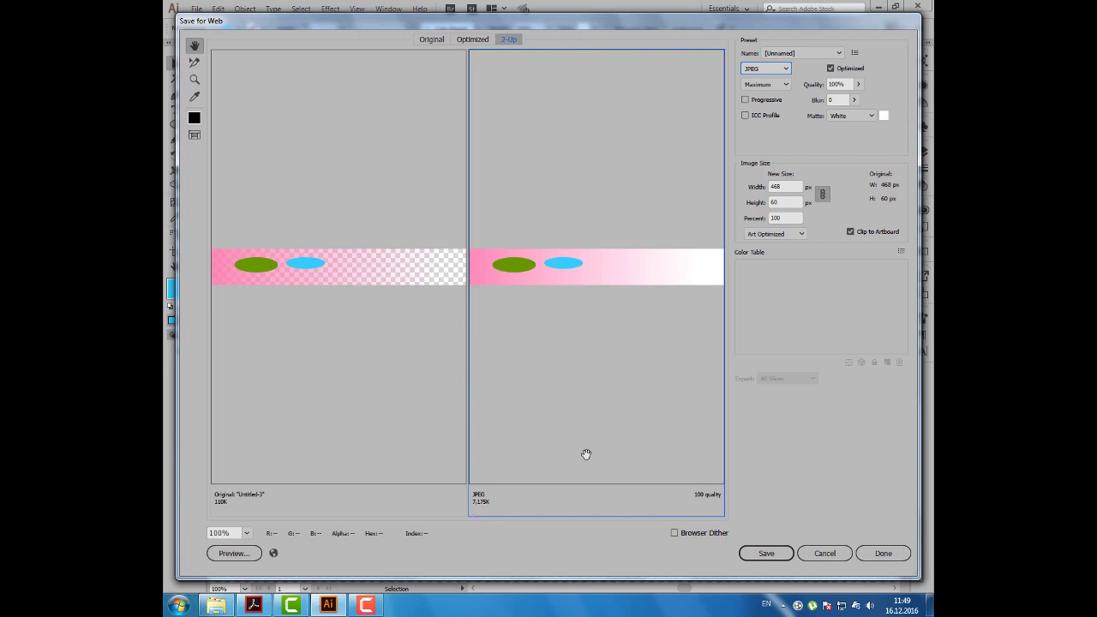
{"action": "left_click", "coordinate": [781, 86]}
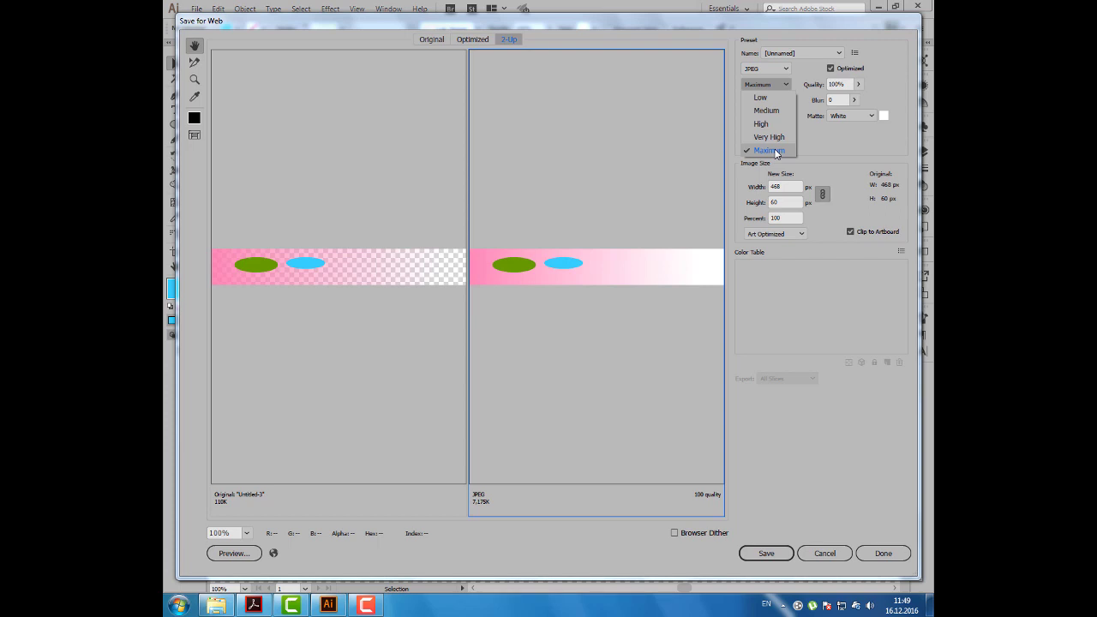
{"action": "left_click", "coordinate": [775, 152]}
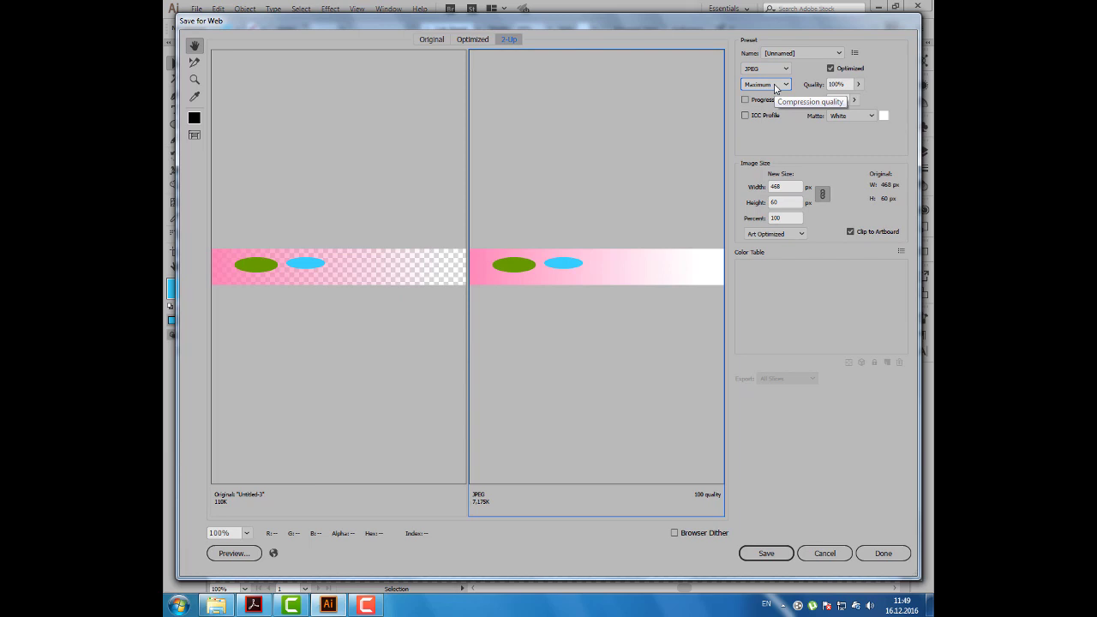
{"action": "left_click", "coordinate": [775, 89]}
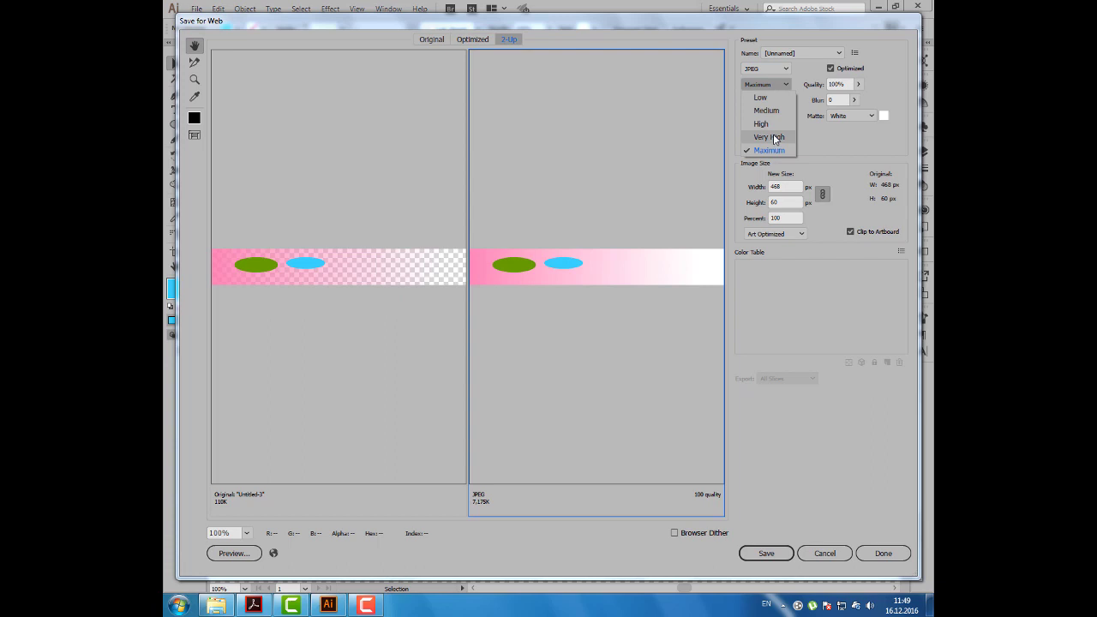
{"action": "left_click", "coordinate": [776, 137]}
{"action": "left_click", "coordinate": [771, 86]}
{"action": "left_click", "coordinate": [762, 123]}
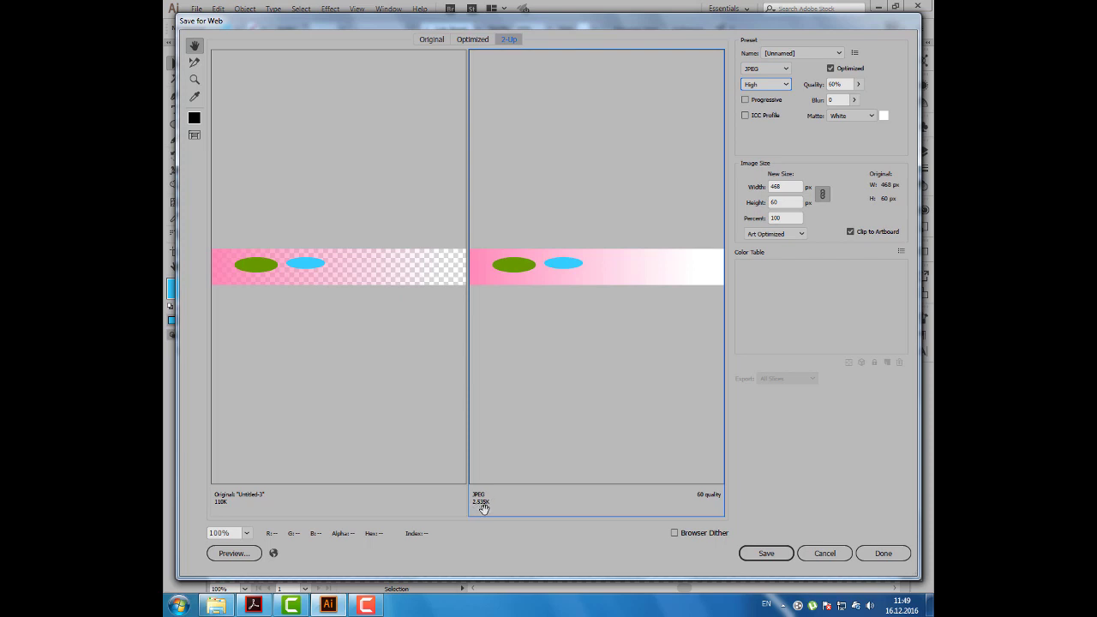
{"action": "left_click", "coordinate": [762, 85]}
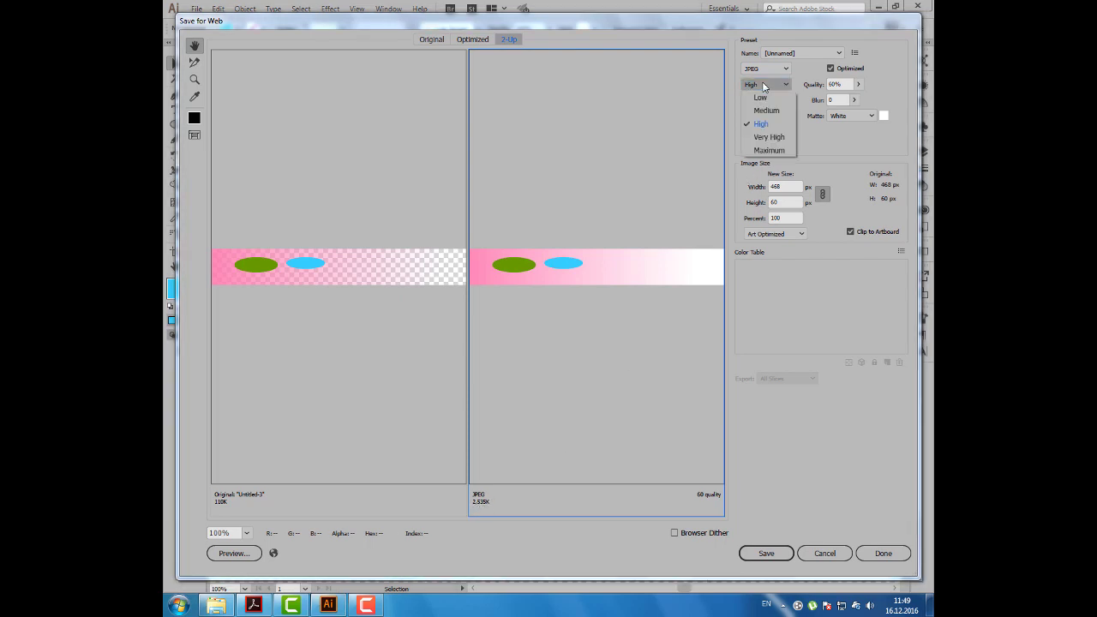
{"action": "left_click", "coordinate": [768, 150]}
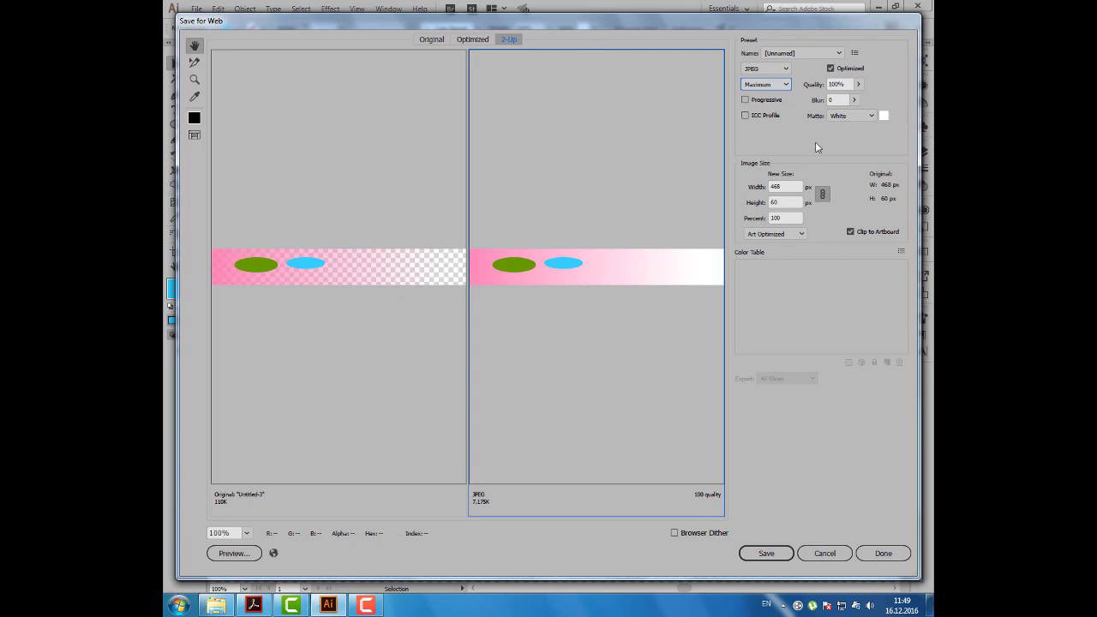
Switch the export matte to None, then back to White.
{"action": "left_click", "coordinate": [850, 116]}
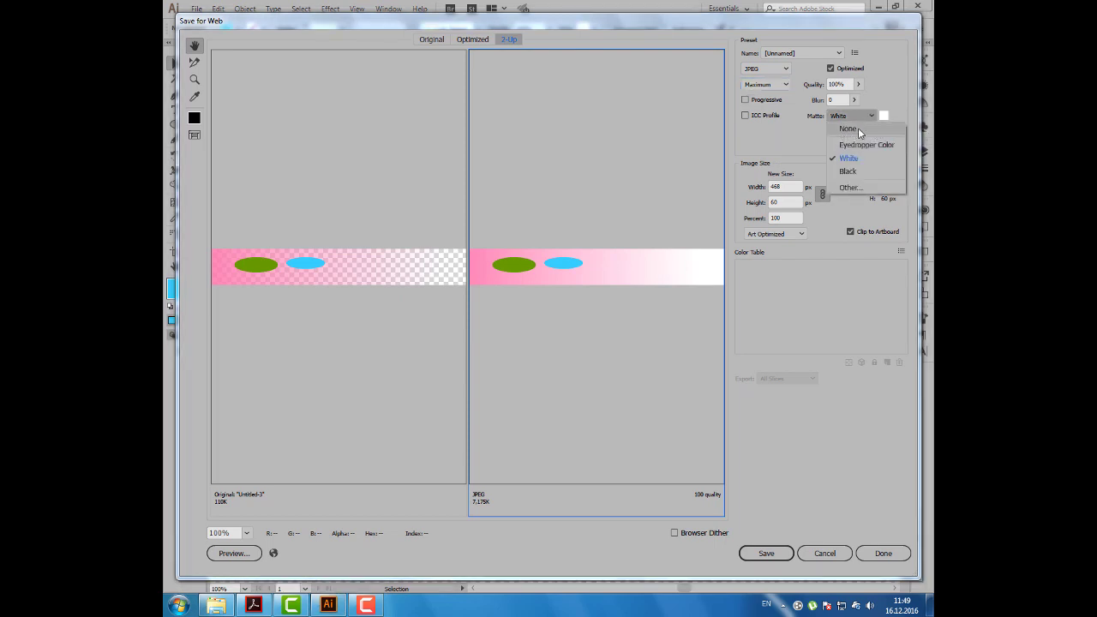
{"action": "left_click", "coordinate": [857, 130]}
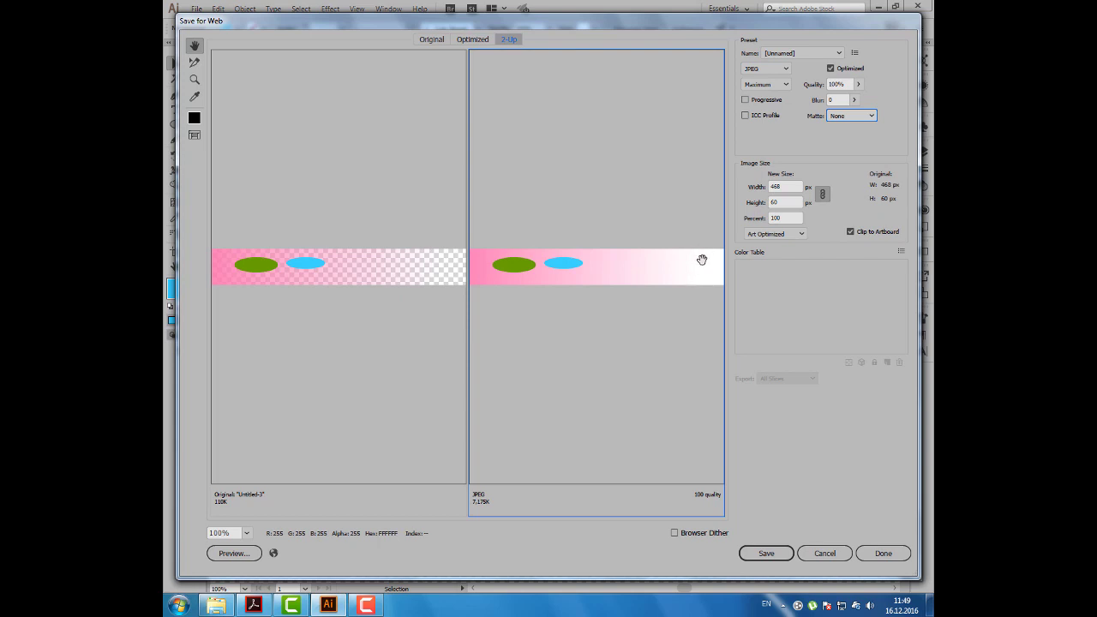
{"action": "left_click", "coordinate": [858, 118]}
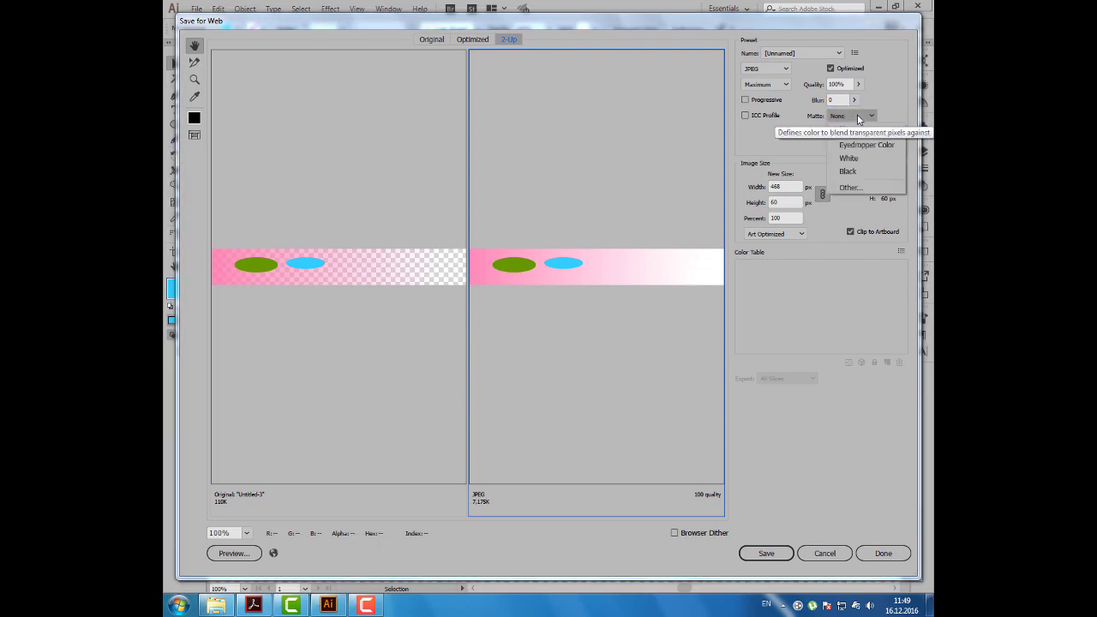
{"action": "left_click", "coordinate": [851, 159]}
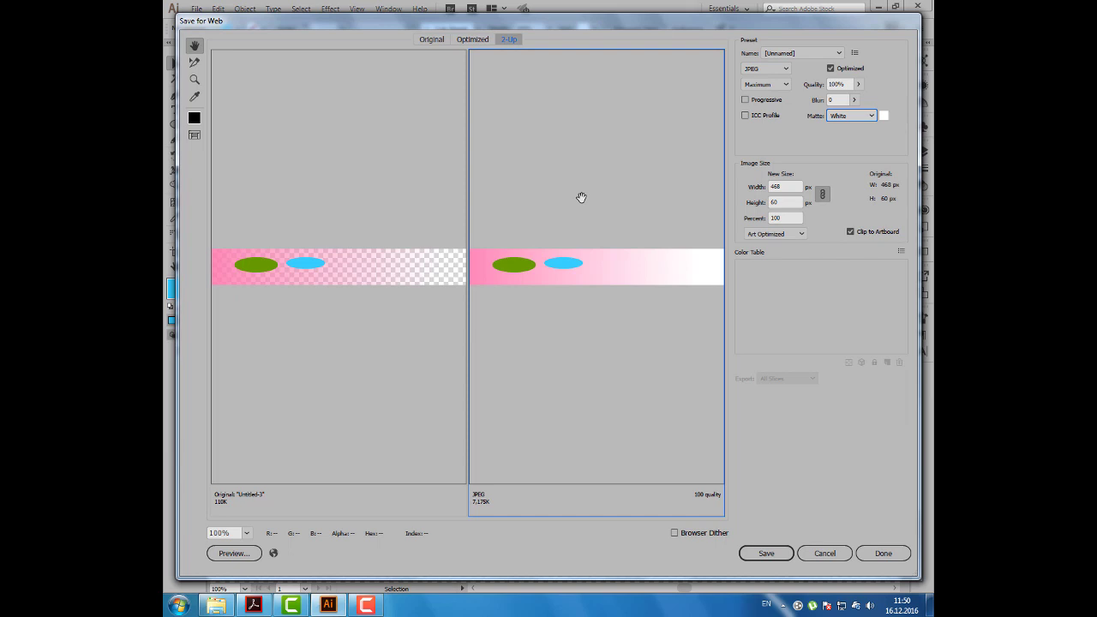
Check the output size fields: 468 × 60 px at 100%.
{"action": "left_click", "coordinate": [787, 187]}
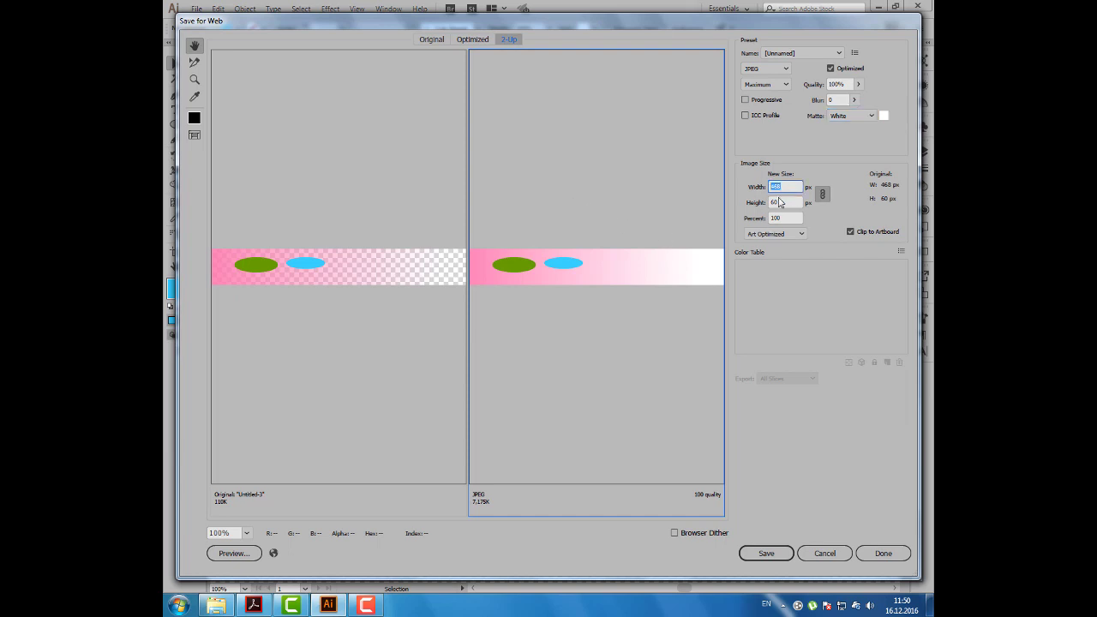
{"action": "left_click", "coordinate": [779, 202]}
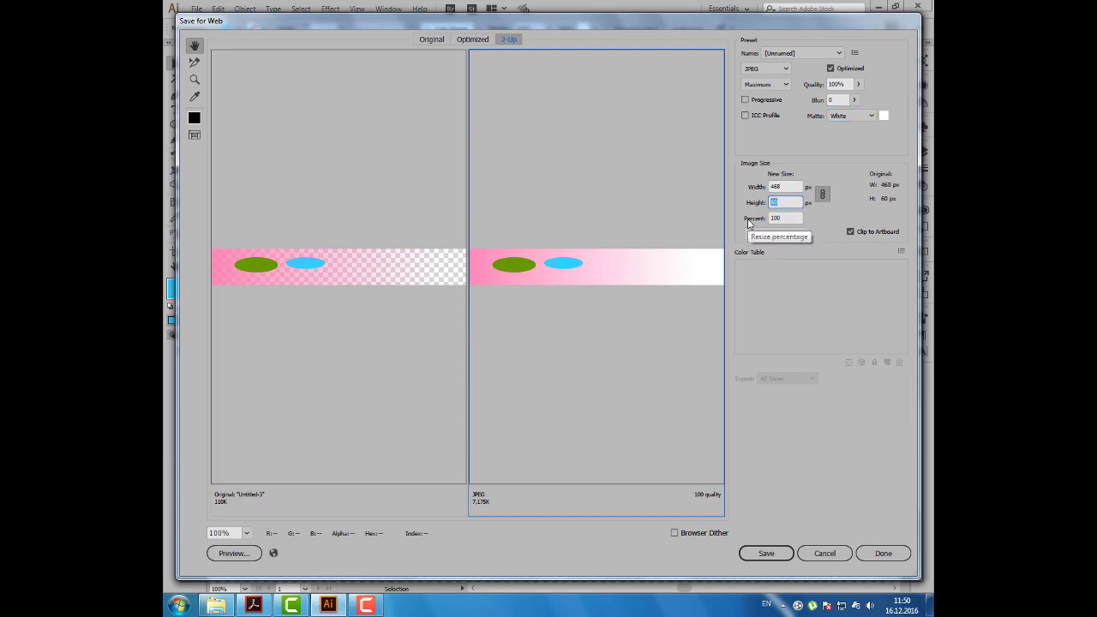
{"action": "left_click", "coordinate": [788, 217]}
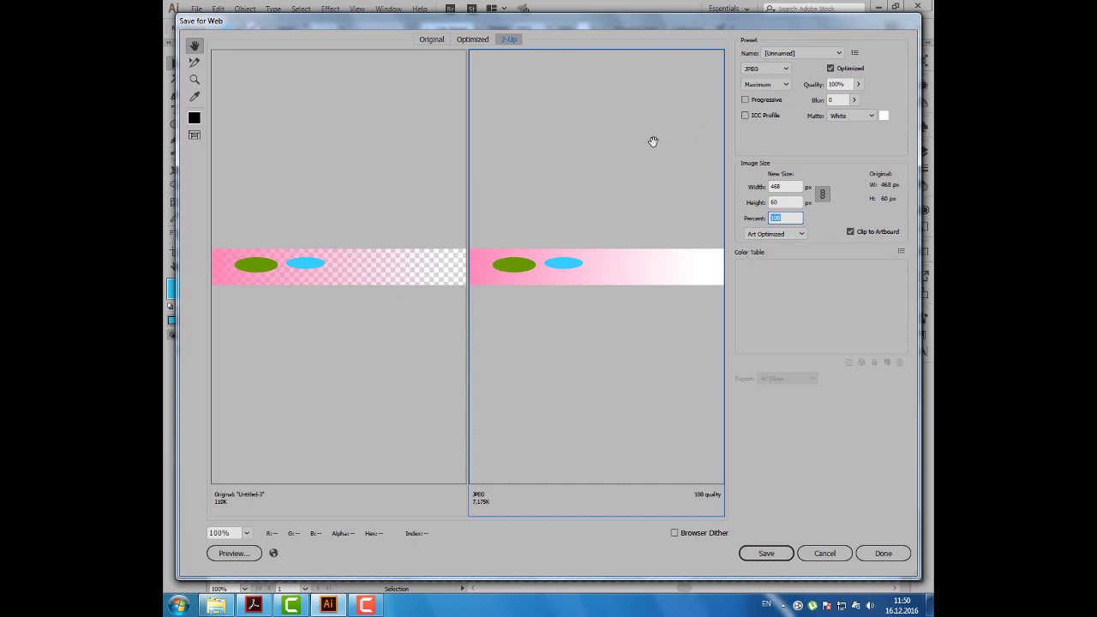
{"action": "left_click", "coordinate": [785, 68]}
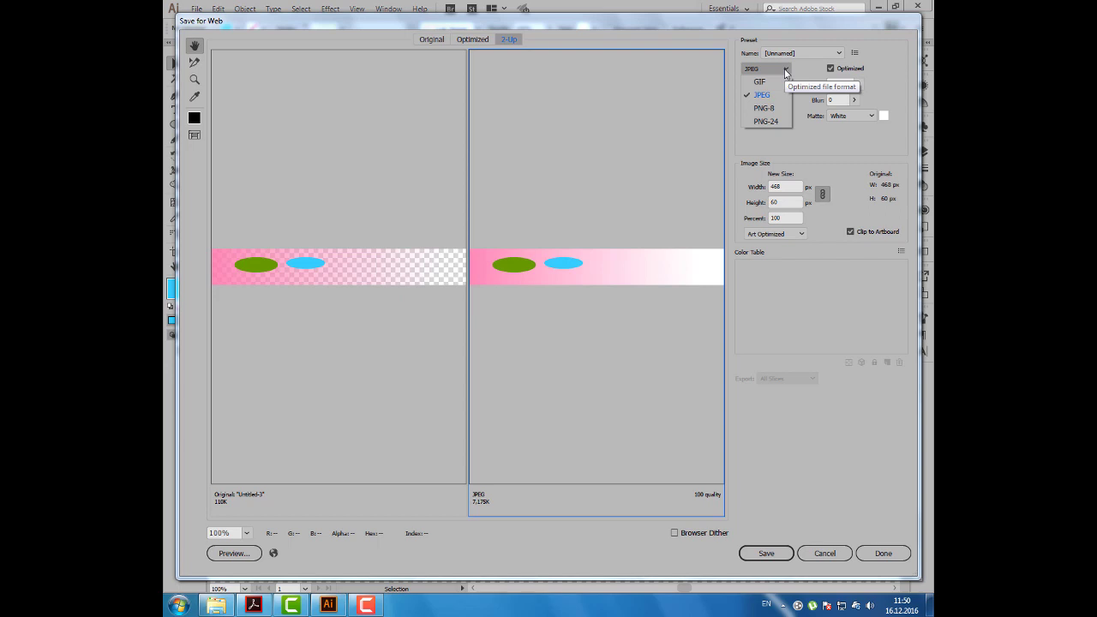
Choose GIF as the export format with the Colors palette set to 256.
{"action": "left_click", "coordinate": [770, 82]}
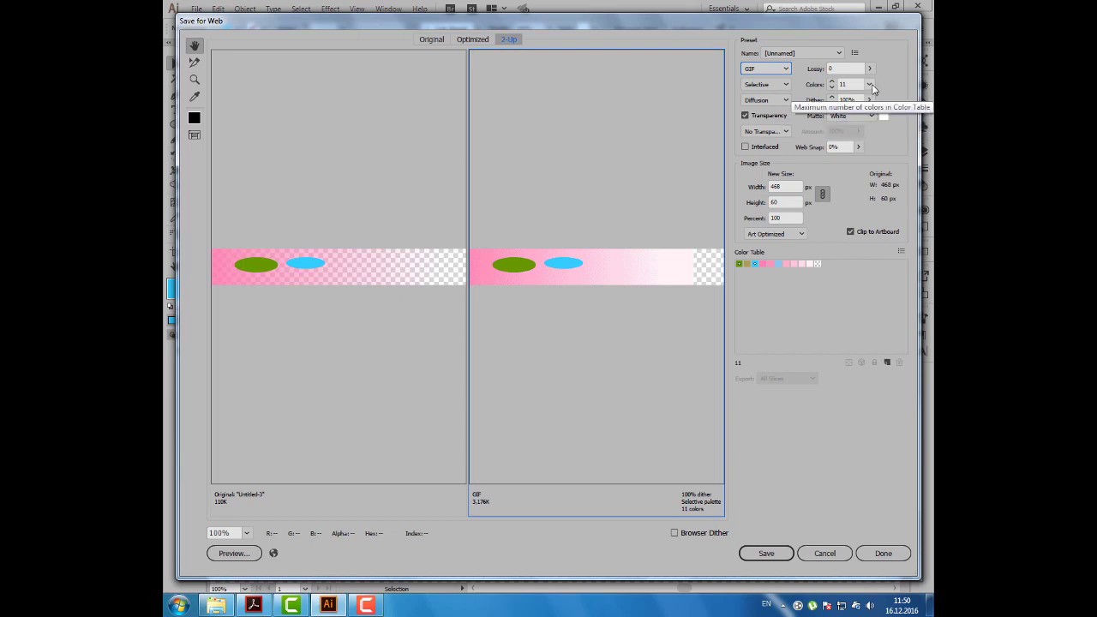
{"action": "left_click", "coordinate": [869, 84]}
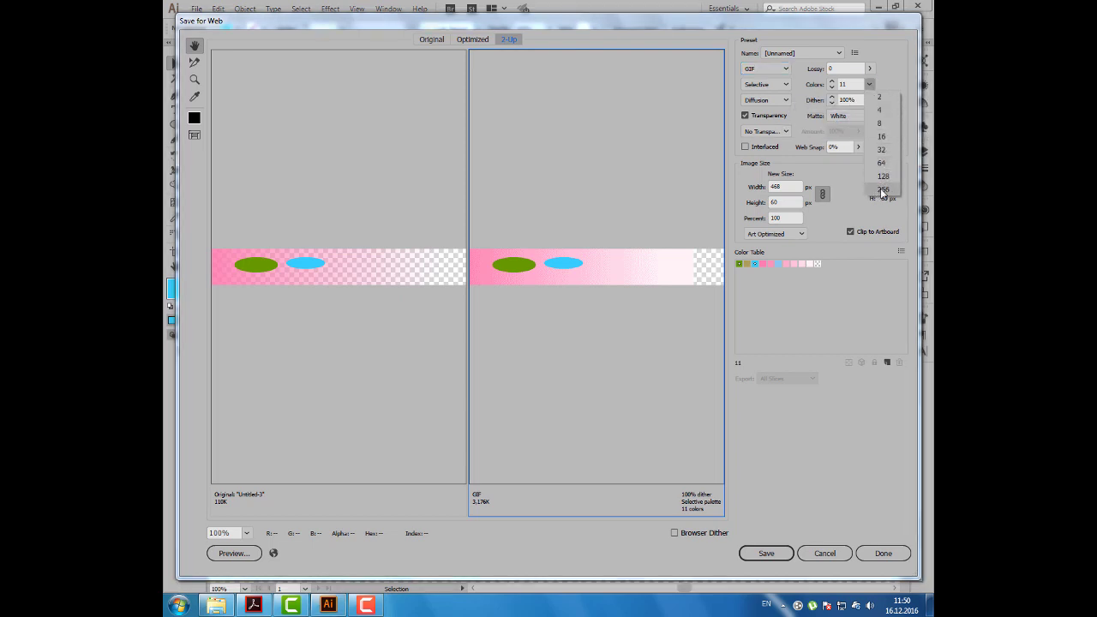
{"action": "left_click", "coordinate": [882, 188]}
{"action": "left_click", "coordinate": [869, 84]}
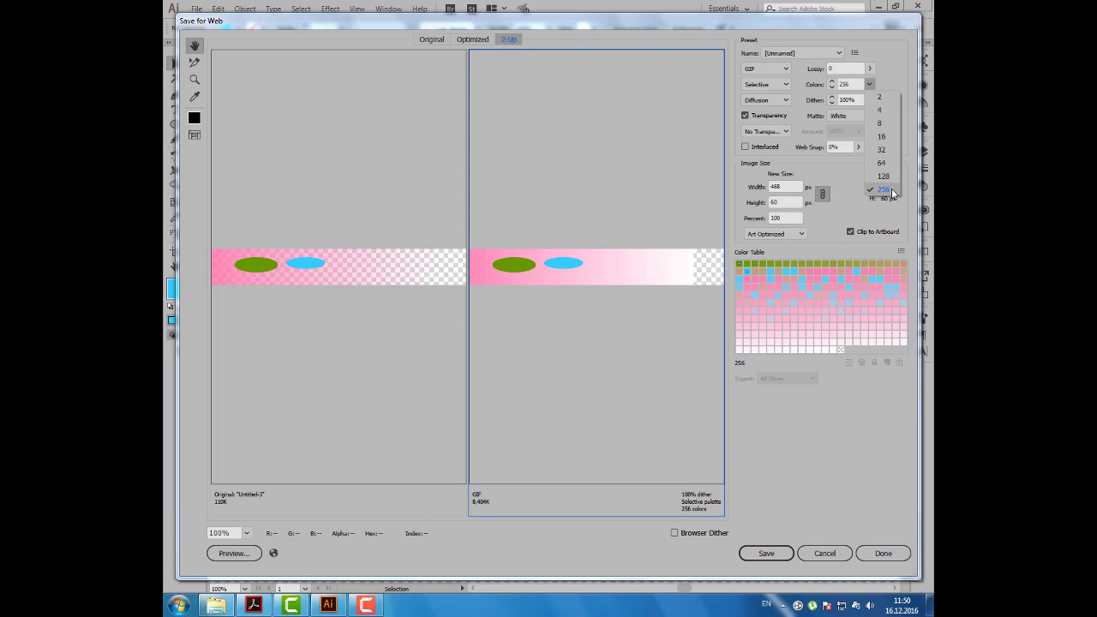
{"action": "left_click", "coordinate": [891, 192]}
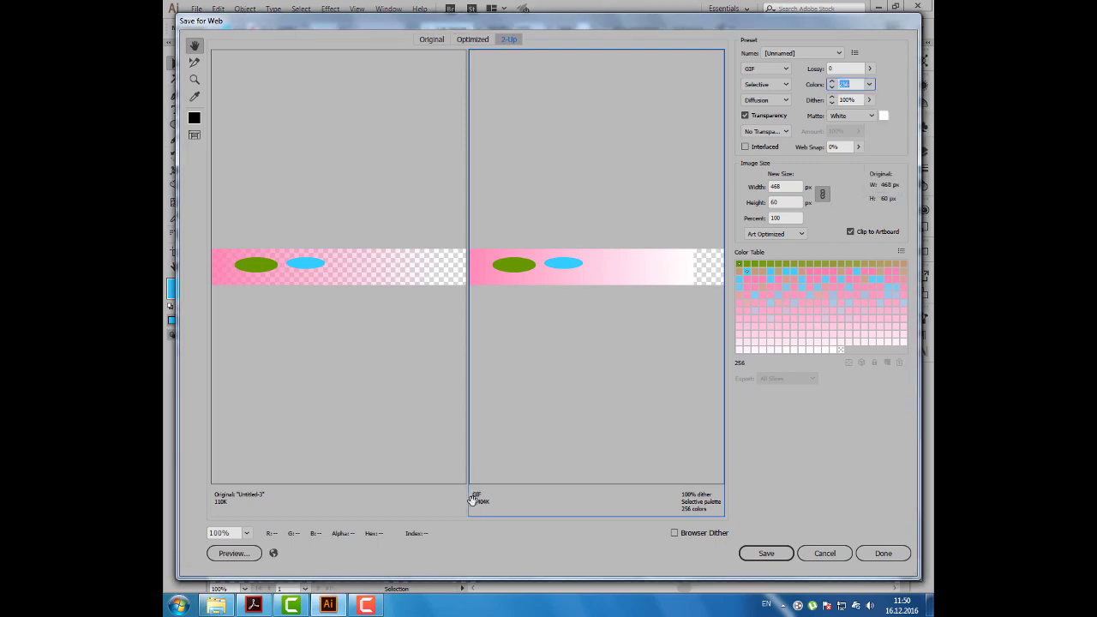
Compare the Original artwork pane against the Optimized GIF preview.
{"action": "left_click", "coordinate": [215, 503]}
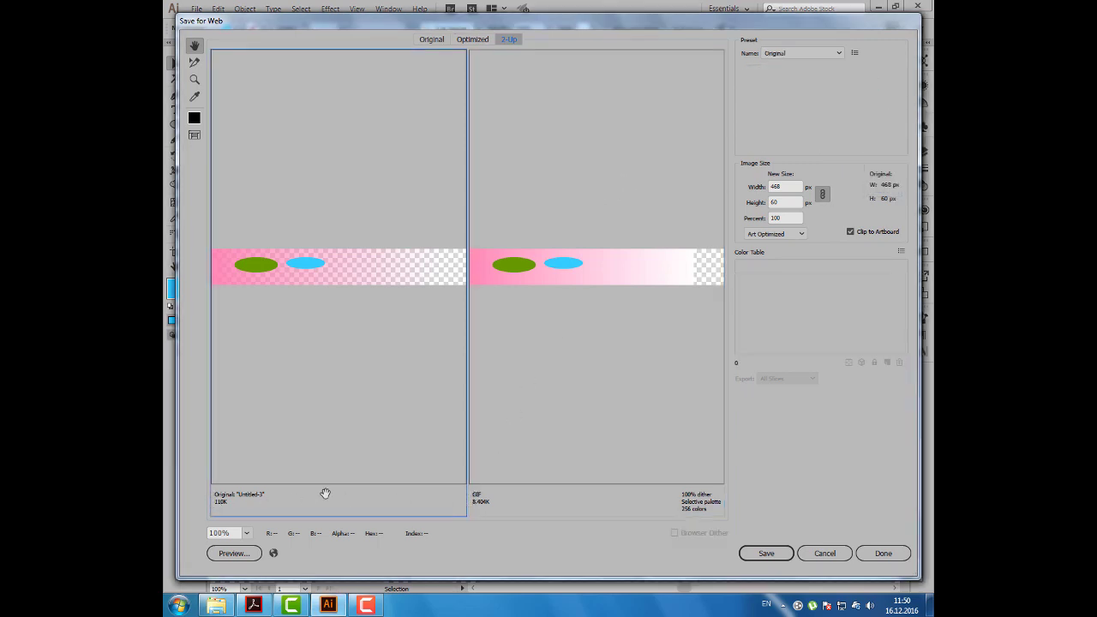
{"action": "left_click", "coordinate": [480, 512]}
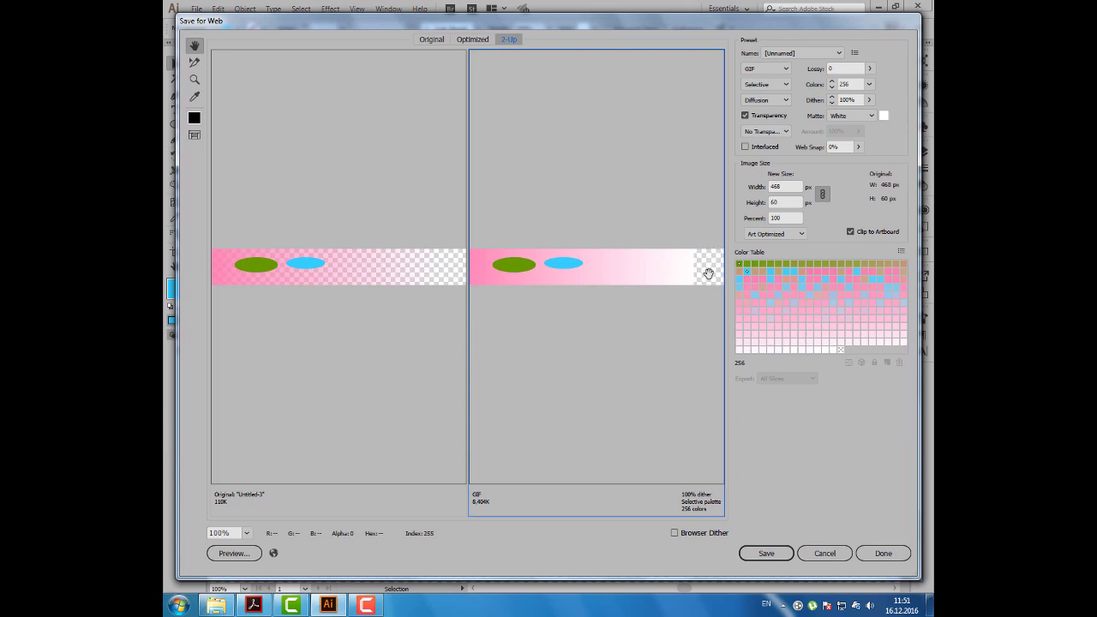
{"action": "left_click", "coordinate": [435, 283]}
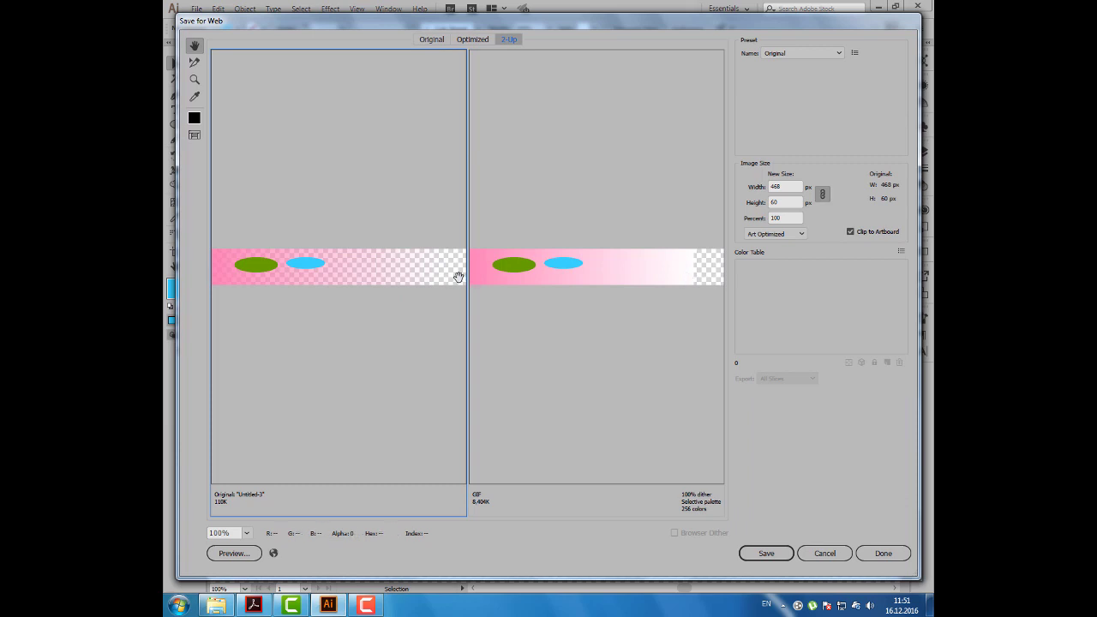
{"action": "left_click", "coordinate": [688, 257]}
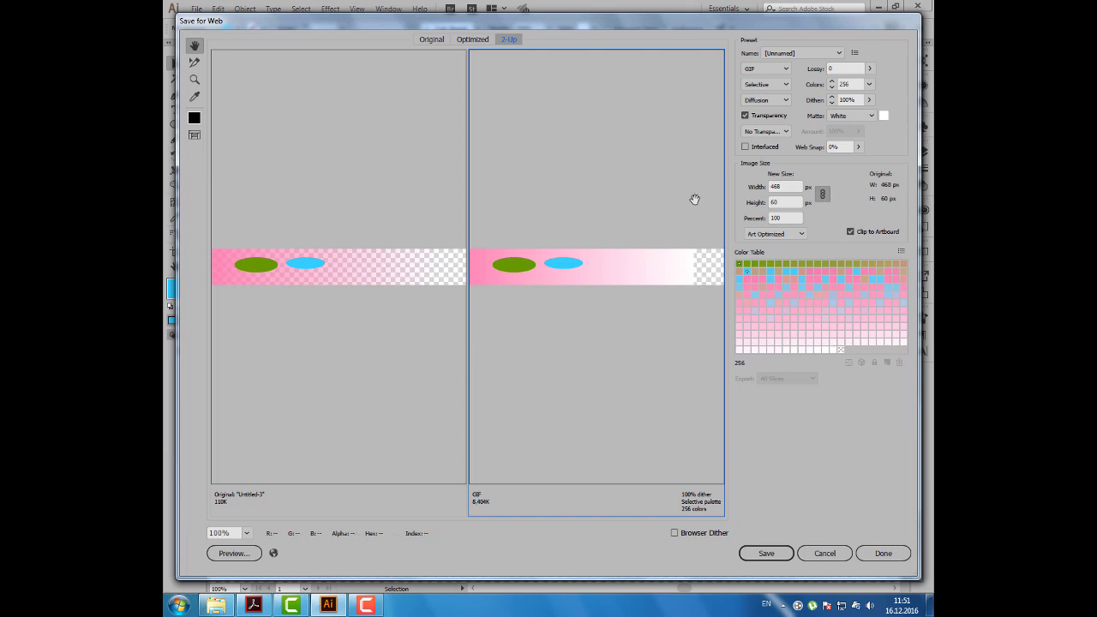
{"action": "left_click", "coordinate": [784, 69]}
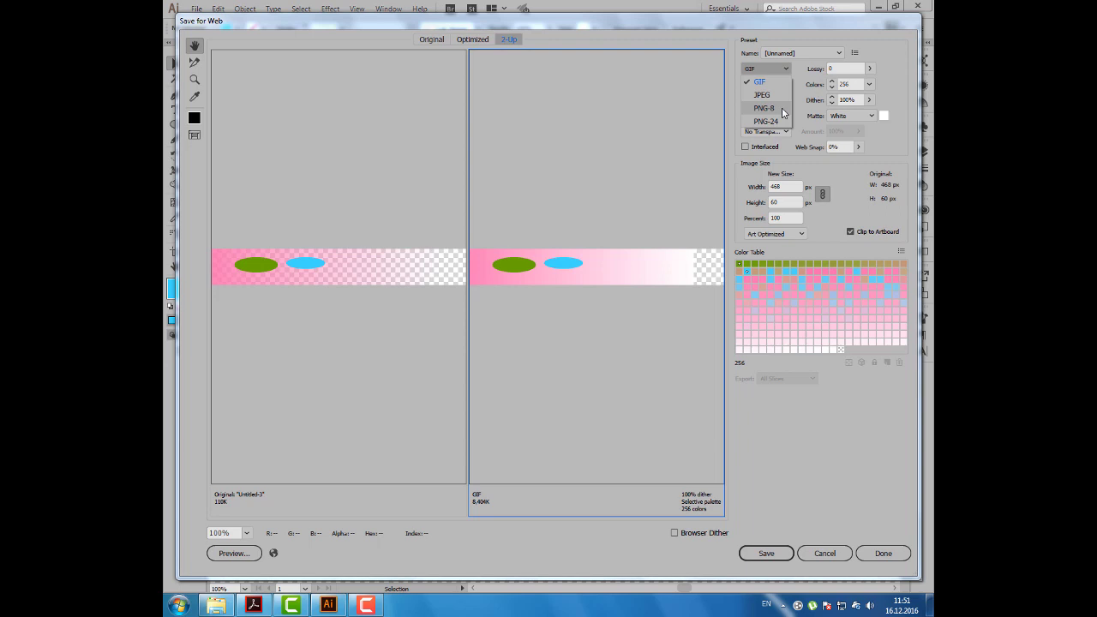
Try the PNG-8 and PNG-24 export formats.
{"action": "left_click", "coordinate": [781, 109]}
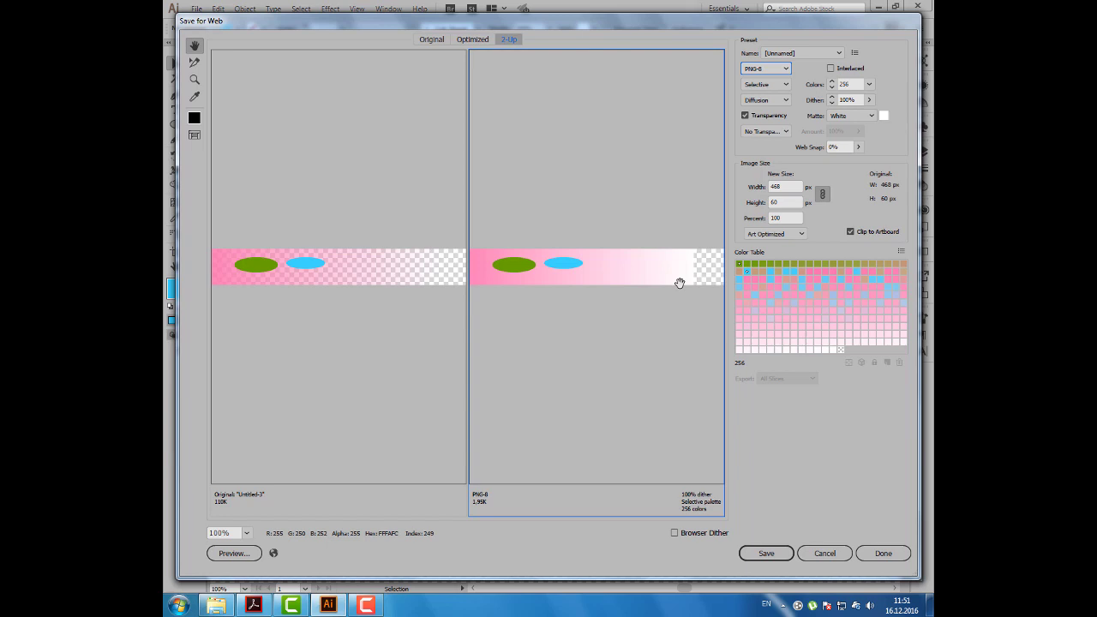
{"action": "left_click", "coordinate": [787, 71]}
{"action": "left_click", "coordinate": [767, 127]}
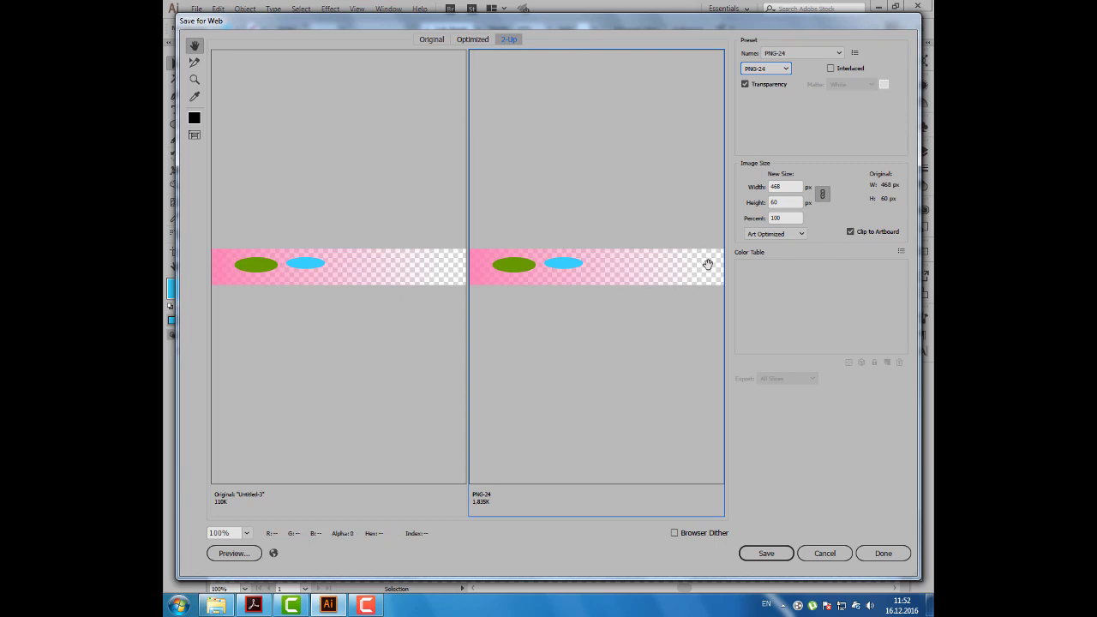
Return the export format to JPEG at High quality 60.
{"action": "left_click", "coordinate": [781, 68]}
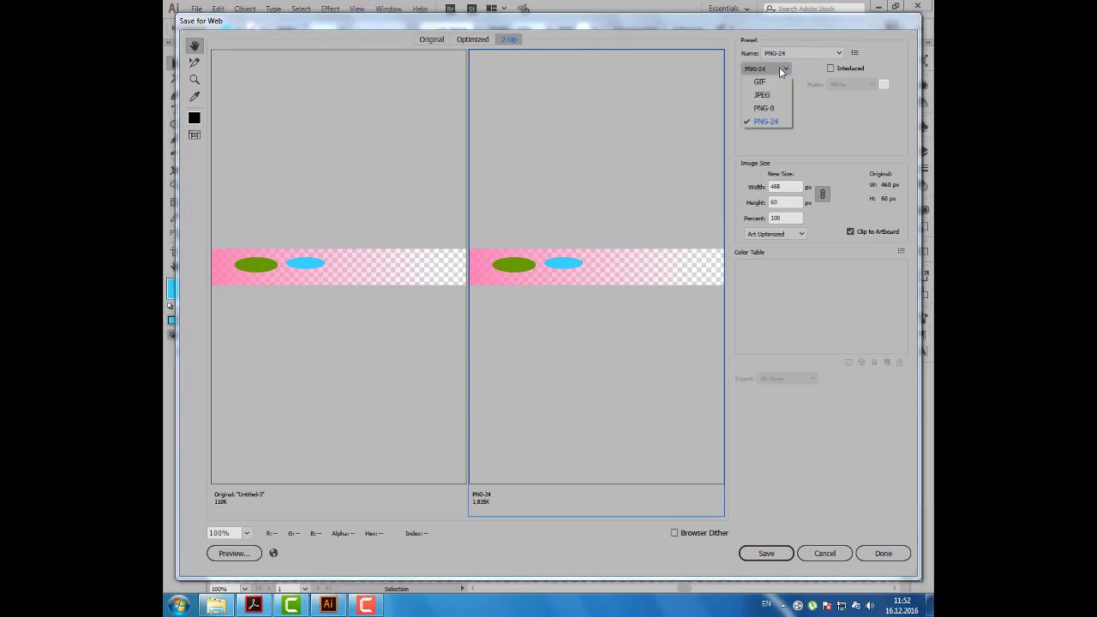
{"action": "left_click", "coordinate": [762, 94]}
{"action": "left_click", "coordinate": [780, 68]}
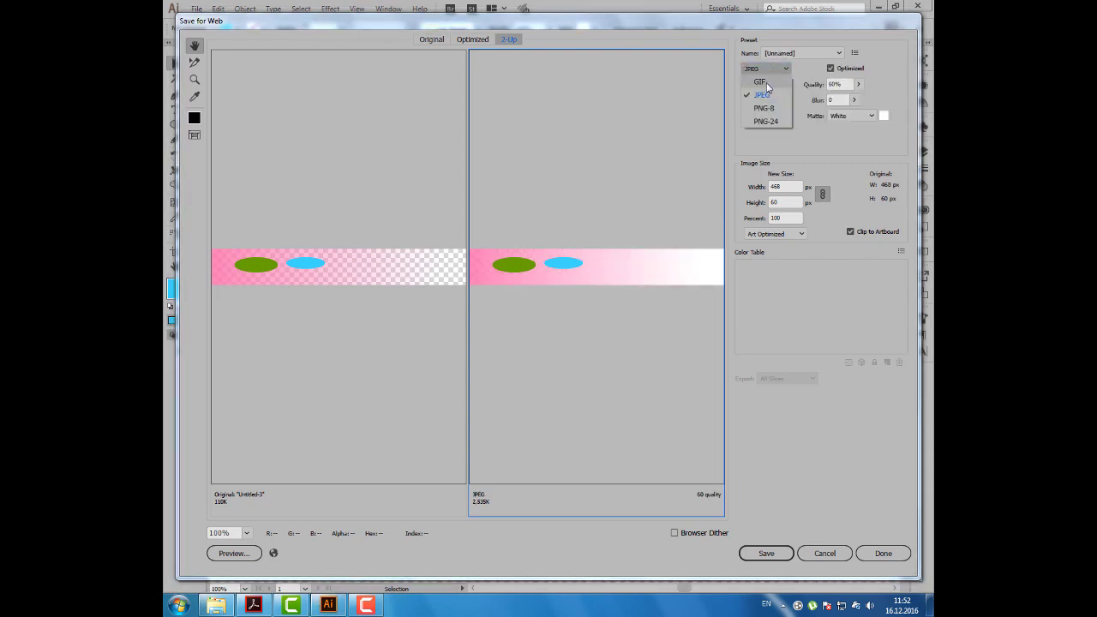
{"action": "left_click", "coordinate": [760, 81]}
{"action": "left_click", "coordinate": [761, 94]}
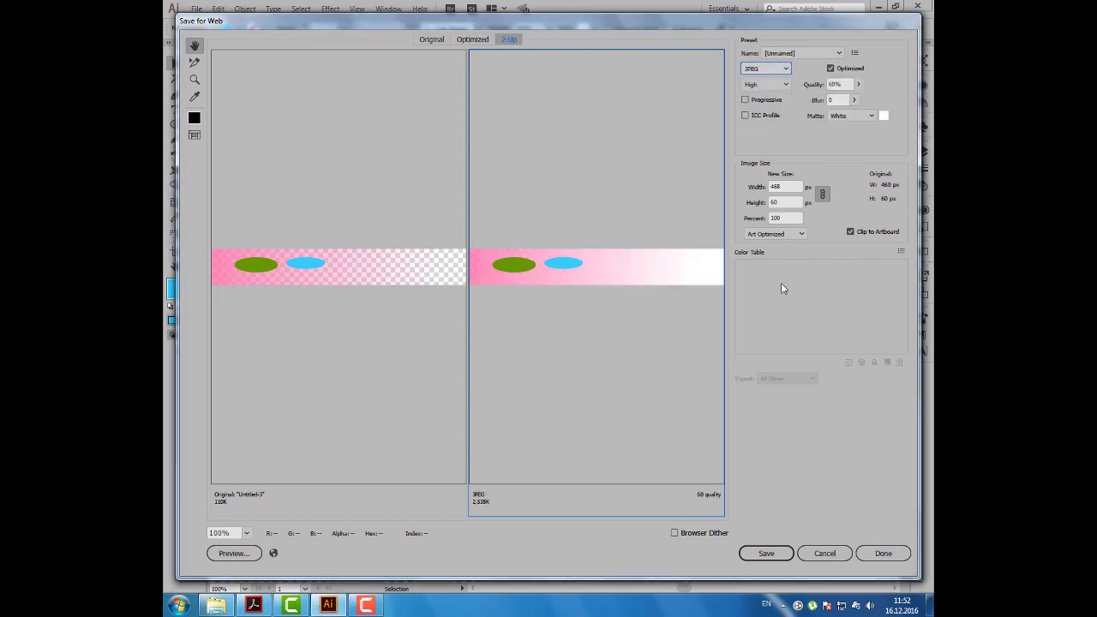
Save the optimized JPEG as Untitled-3.jpg in Яндекс.Диск › Лекции › Illustrator › Раздел 11.
{"action": "left_click", "coordinate": [767, 553]}
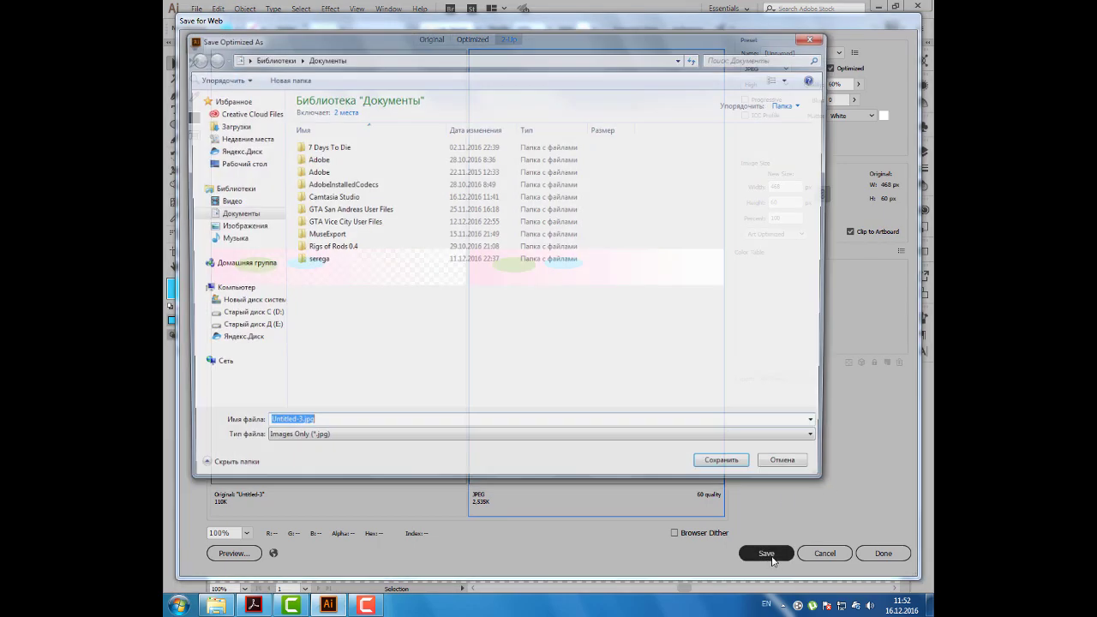
{"action": "left_click", "coordinate": [236, 340]}
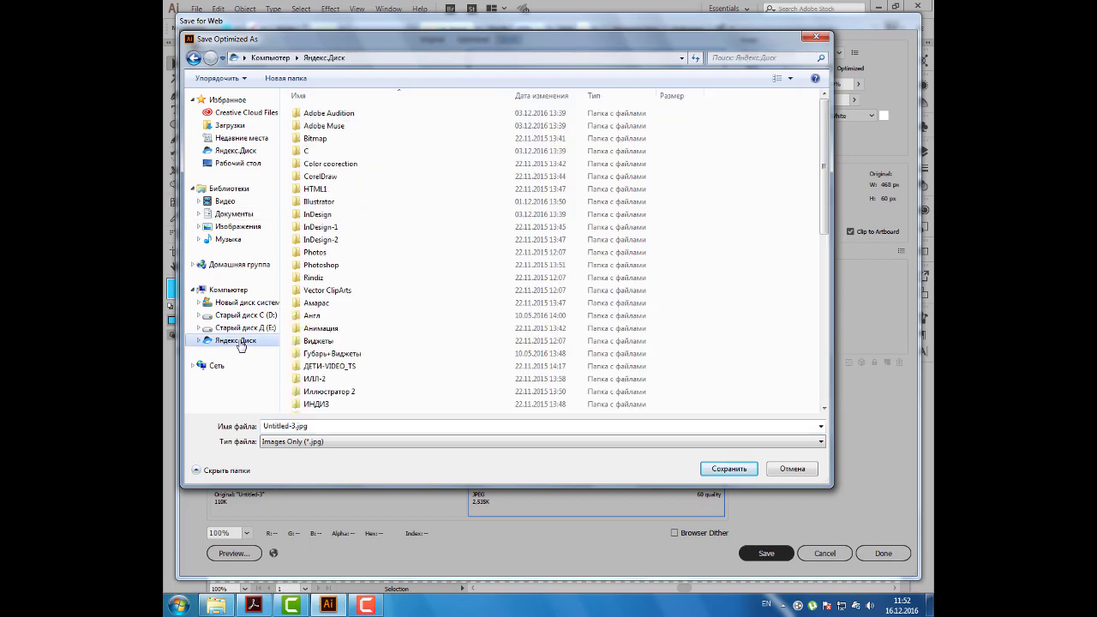
{"action": "left_click", "coordinate": [362, 330]}
{"action": "scroll", "coordinate": [365, 332], "scroll_direction": "down", "scroll_amount": 1}
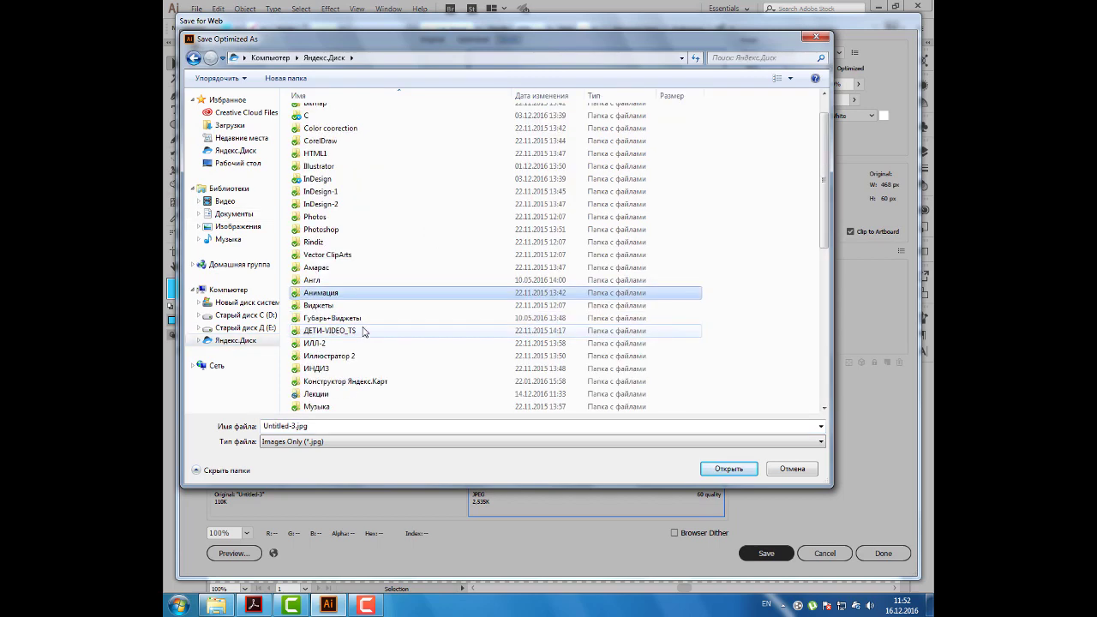
{"action": "double_click", "coordinate": [349, 394]}
{"action": "double_click", "coordinate": [358, 126]}
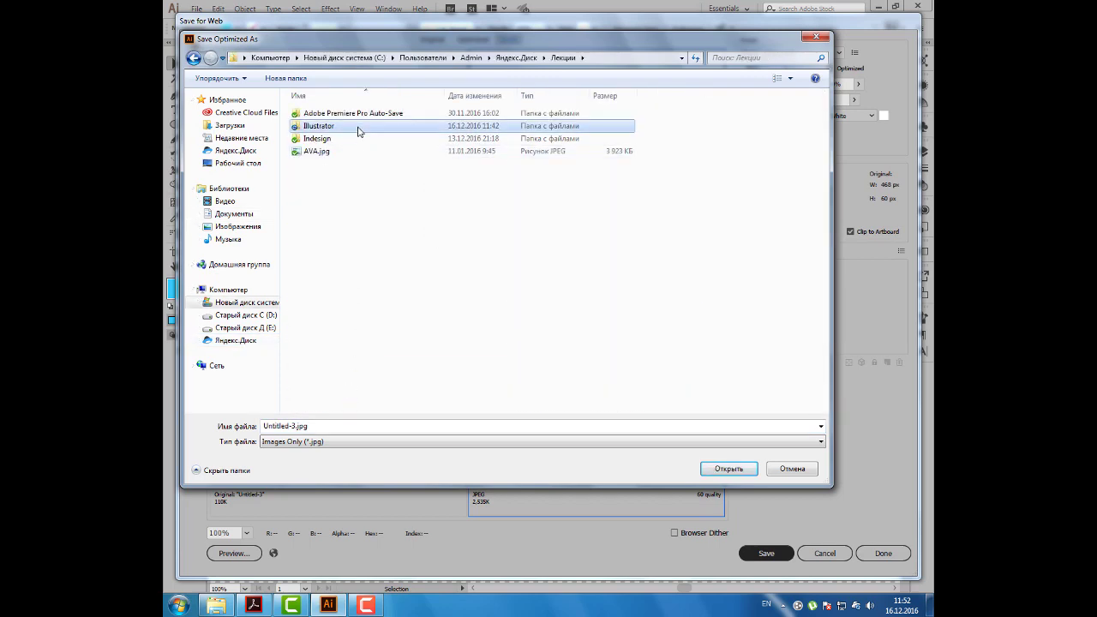
{"action": "scroll", "coordinate": [454, 267], "scroll_direction": "down", "scroll_amount": 2}
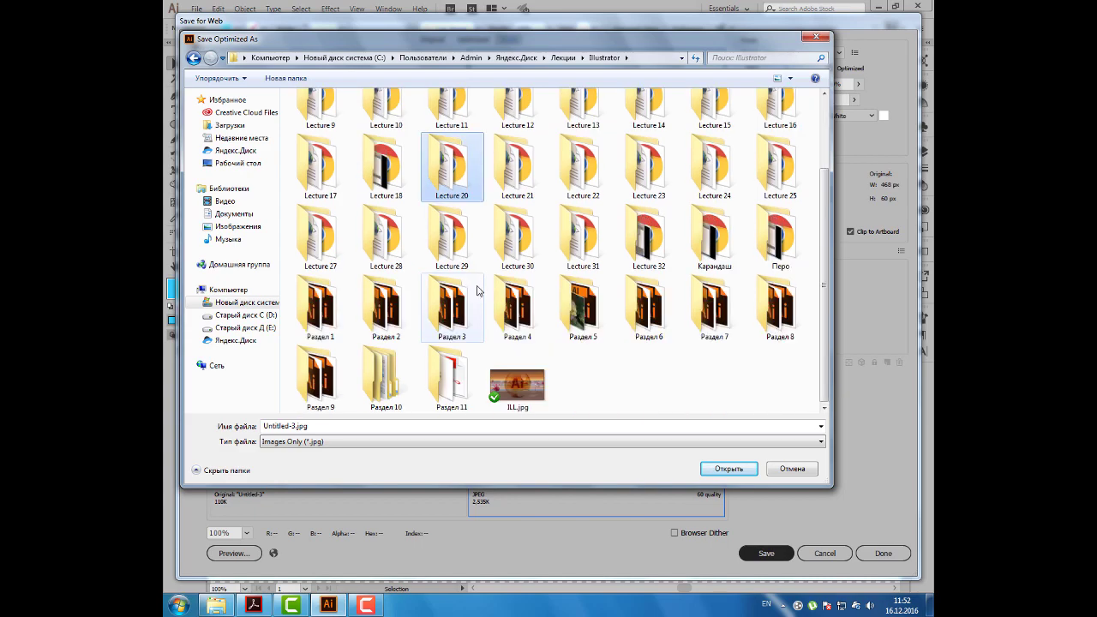
{"action": "left_click", "coordinate": [469, 385]}
{"action": "double_click", "coordinate": [468, 386]}
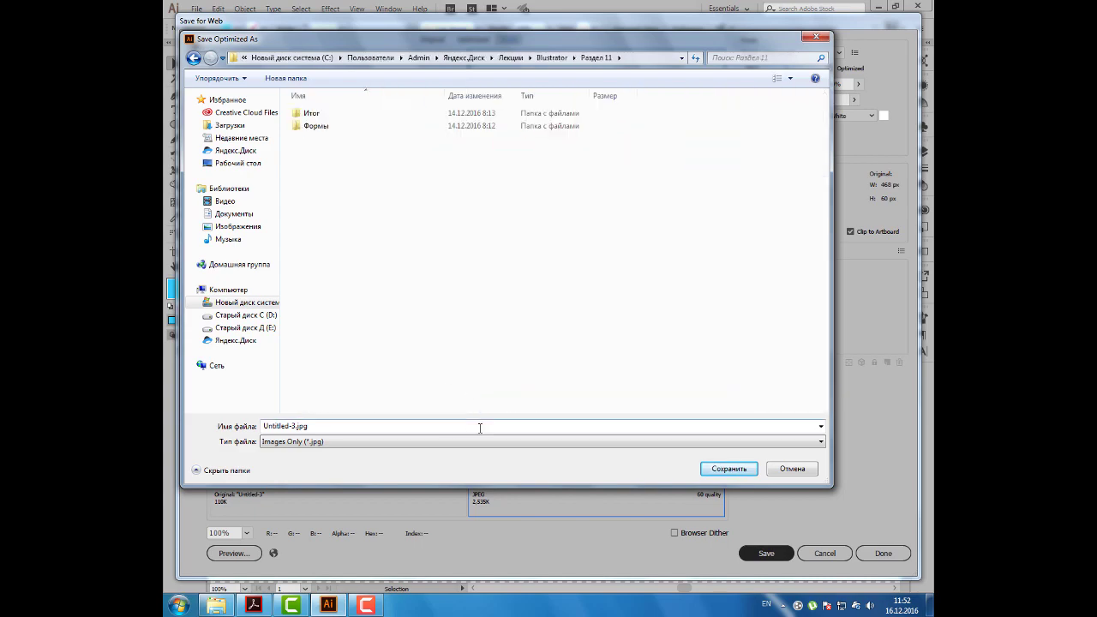
{"action": "left_click", "coordinate": [731, 468]}
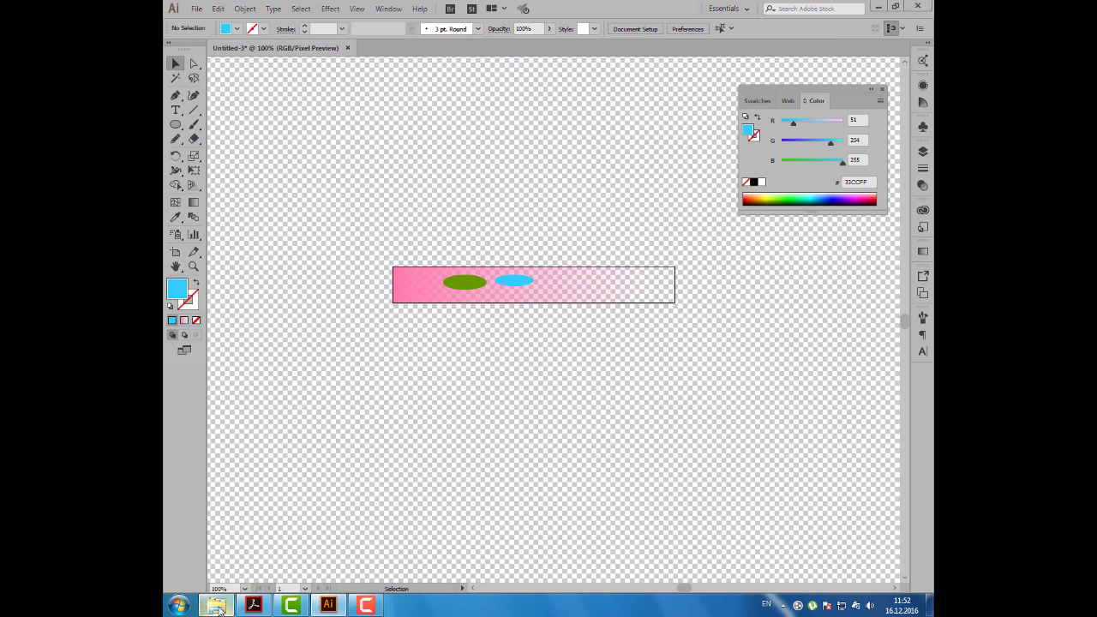
Preview Untitled-3.jpg (468 × 60, 2.53 KB) in the photo viewer, then return to Illustrator.
{"action": "left_click", "coordinate": [216, 605]}
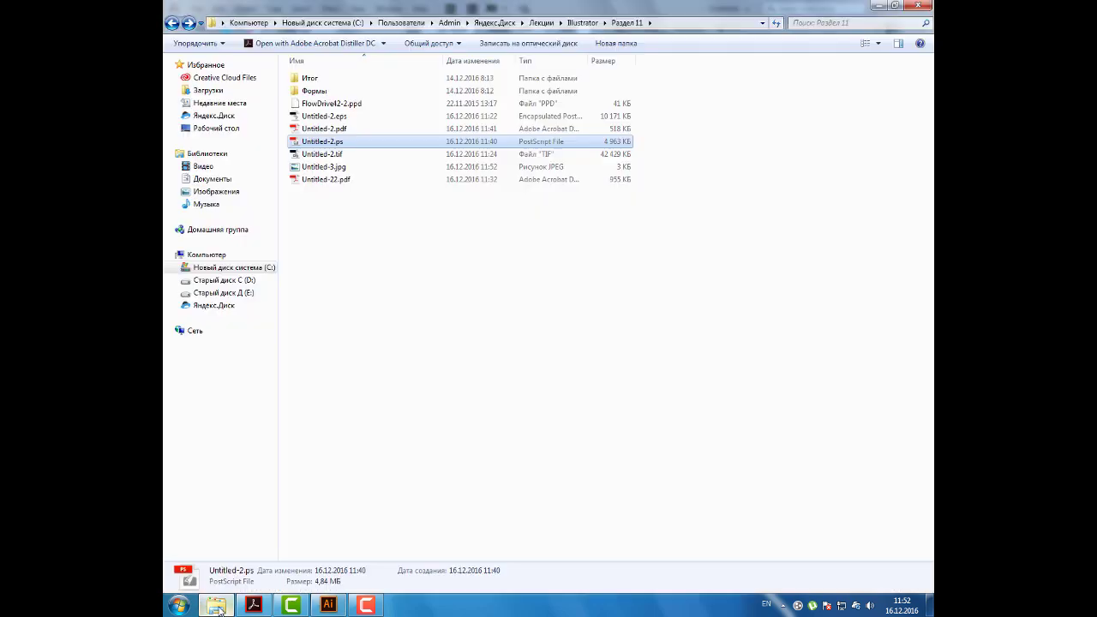
{"action": "left_click", "coordinate": [349, 197]}
{"action": "left_click", "coordinate": [347, 168]}
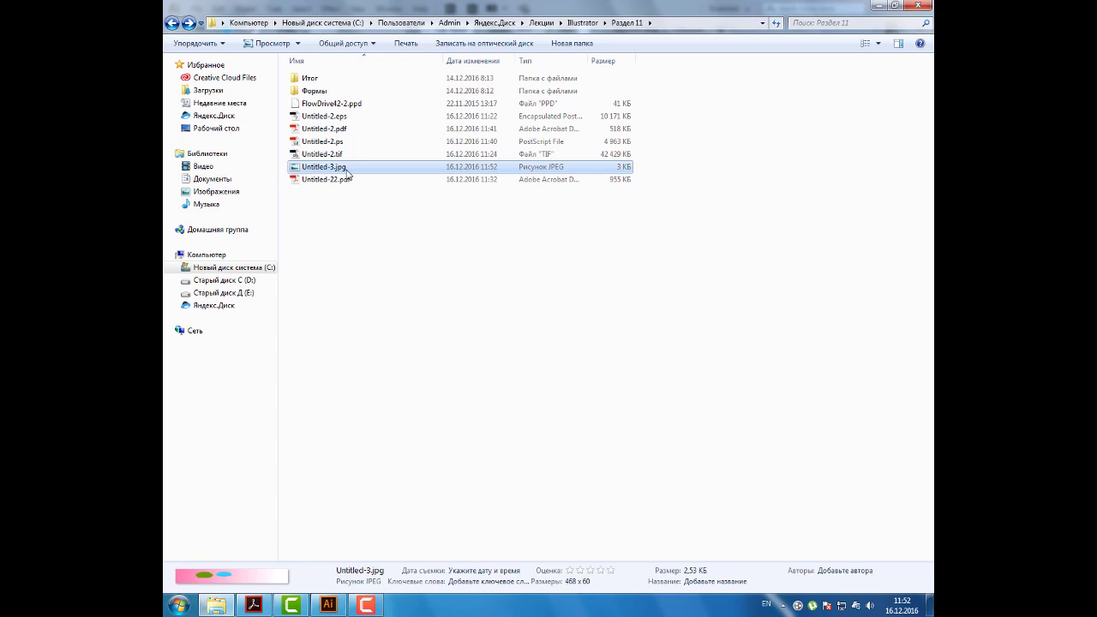
{"action": "right_click", "coordinate": [346, 170]}
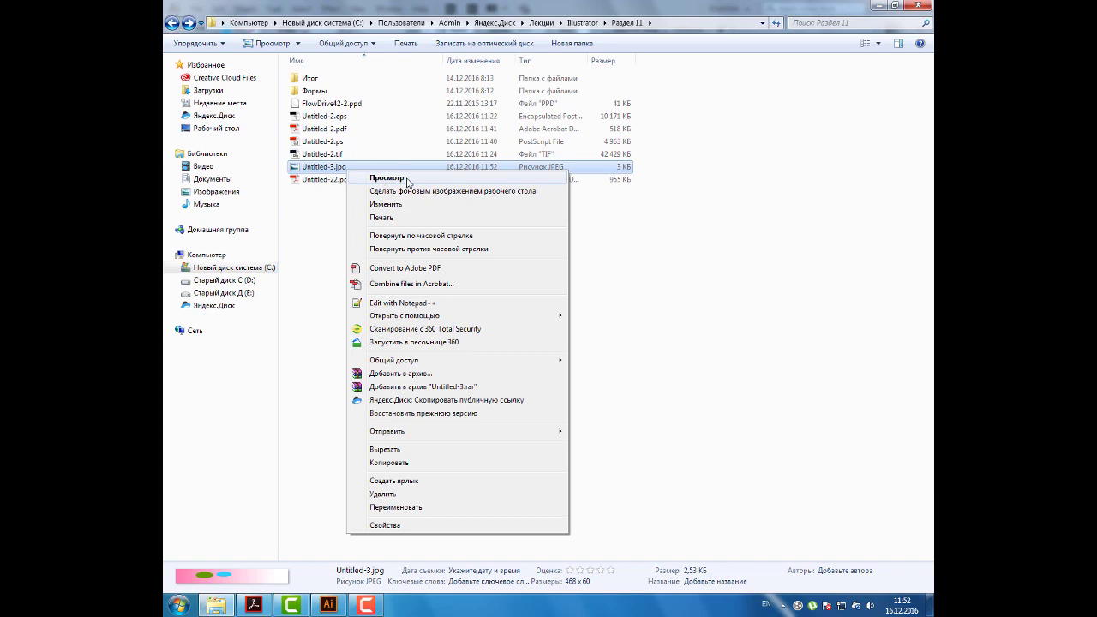
{"action": "left_click", "coordinate": [407, 182]}
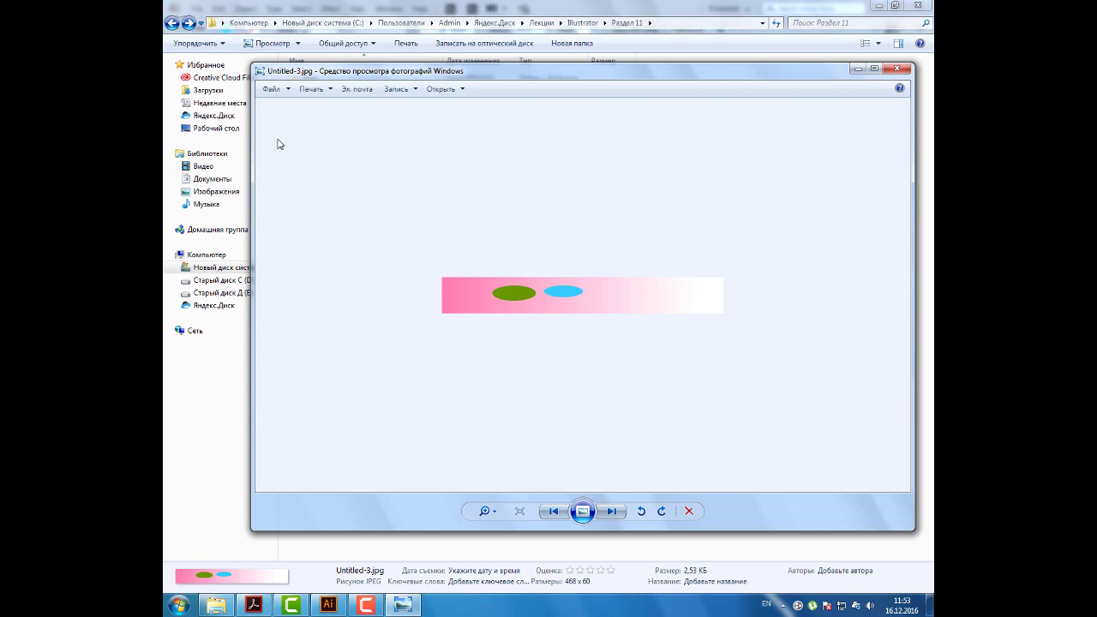
{"action": "left_click", "coordinate": [328, 606]}
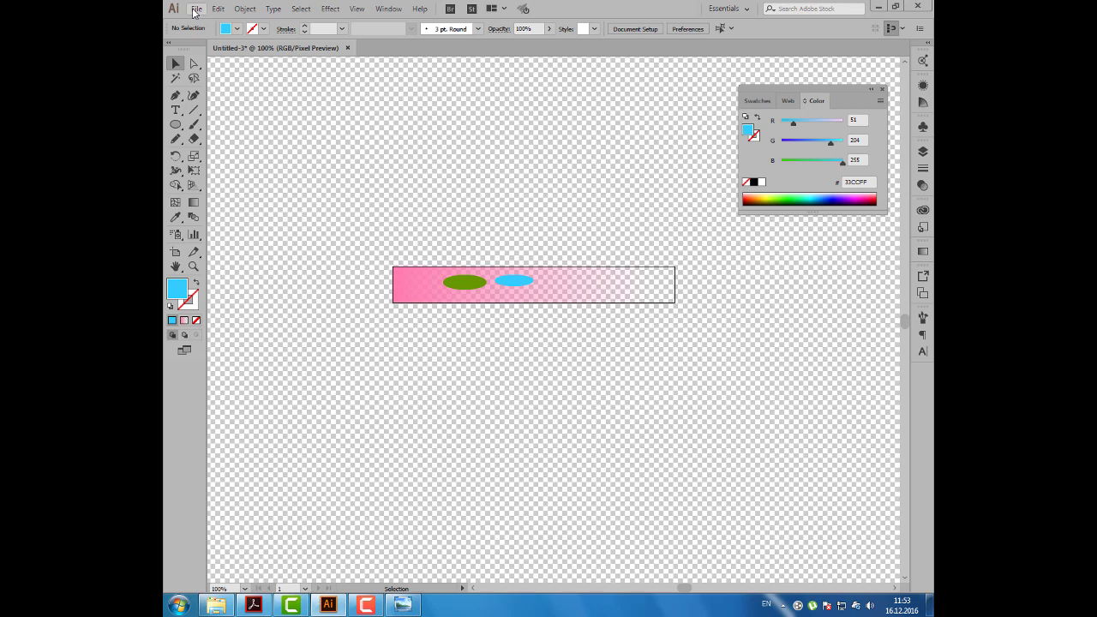
Save As Untitled-3.svg with the SVG file type, accepting the SVG 1.1 options.
{"action": "left_click", "coordinate": [196, 12]}
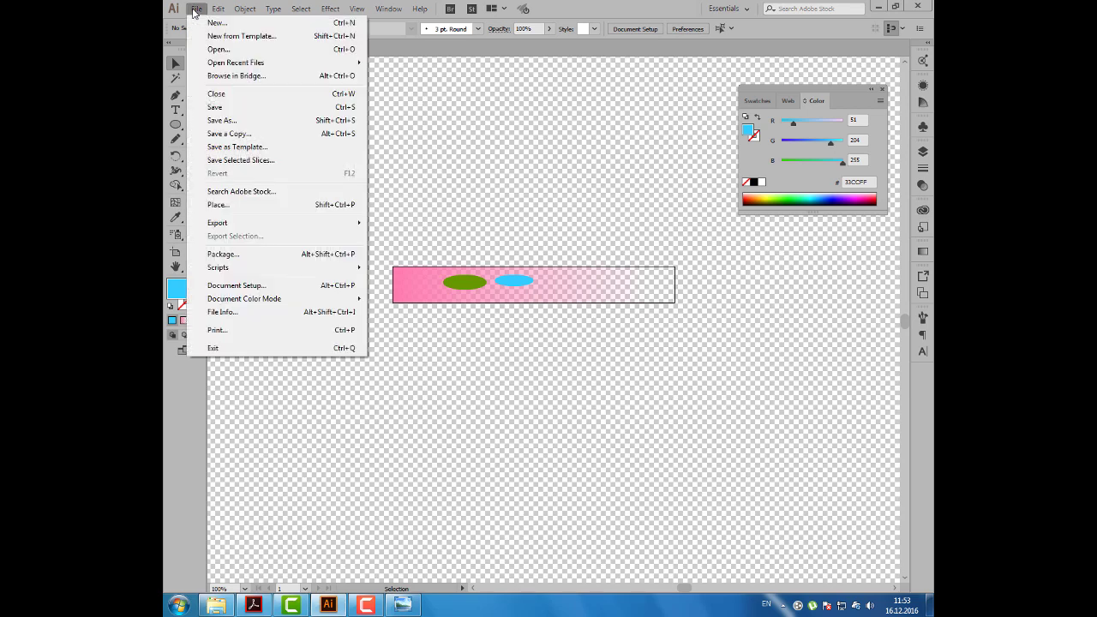
{"action": "left_click", "coordinate": [220, 121]}
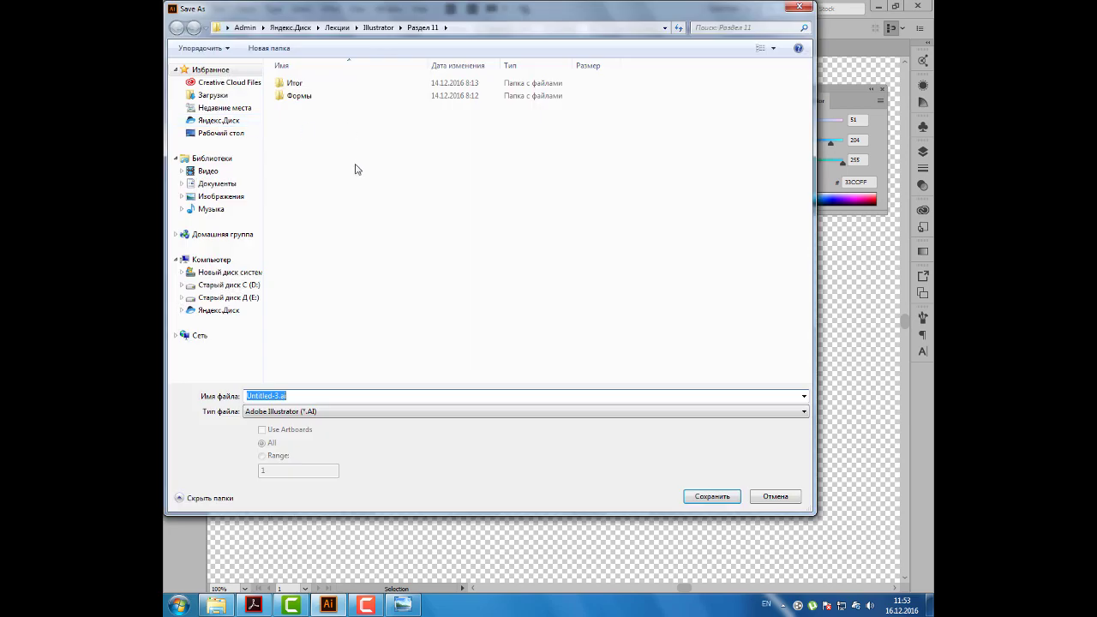
{"action": "left_click", "coordinate": [334, 412]}
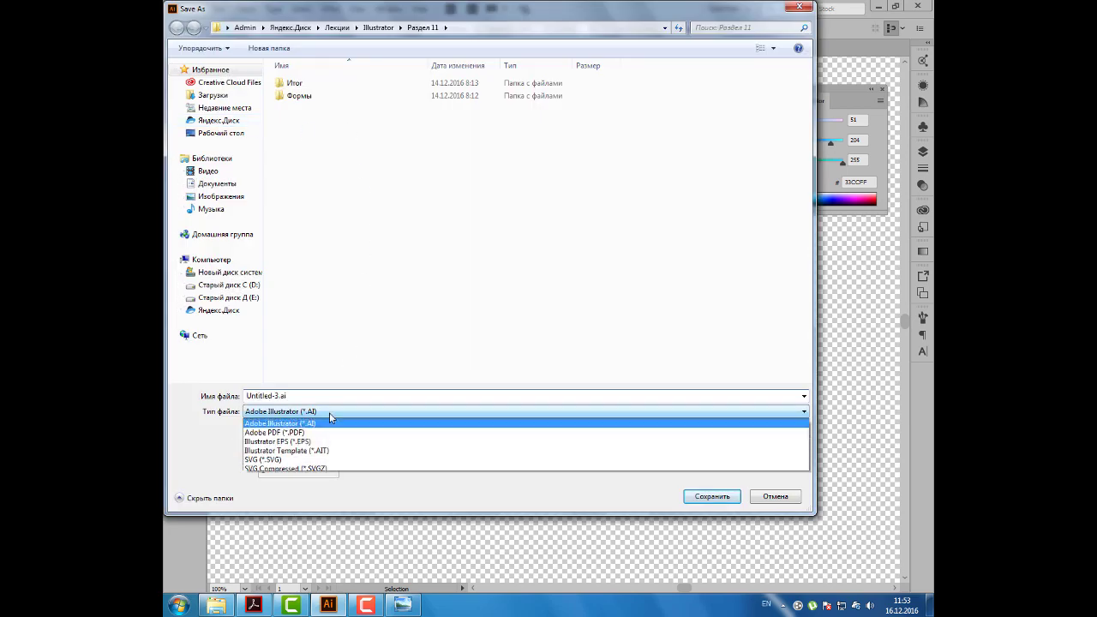
{"action": "left_click", "coordinate": [307, 461]}
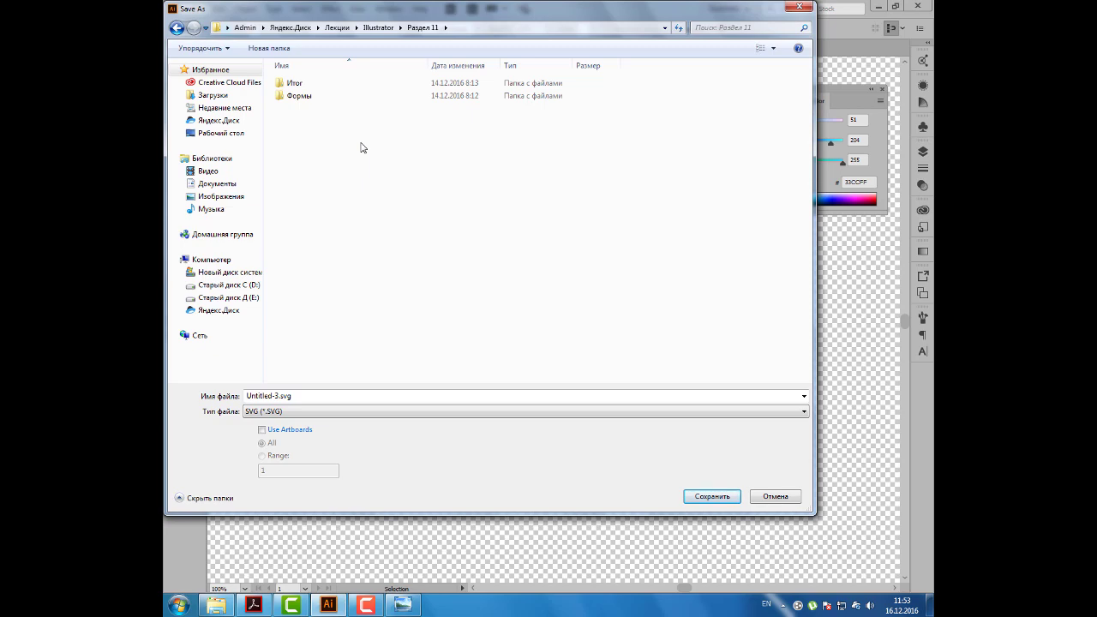
{"action": "left_click", "coordinate": [701, 500]}
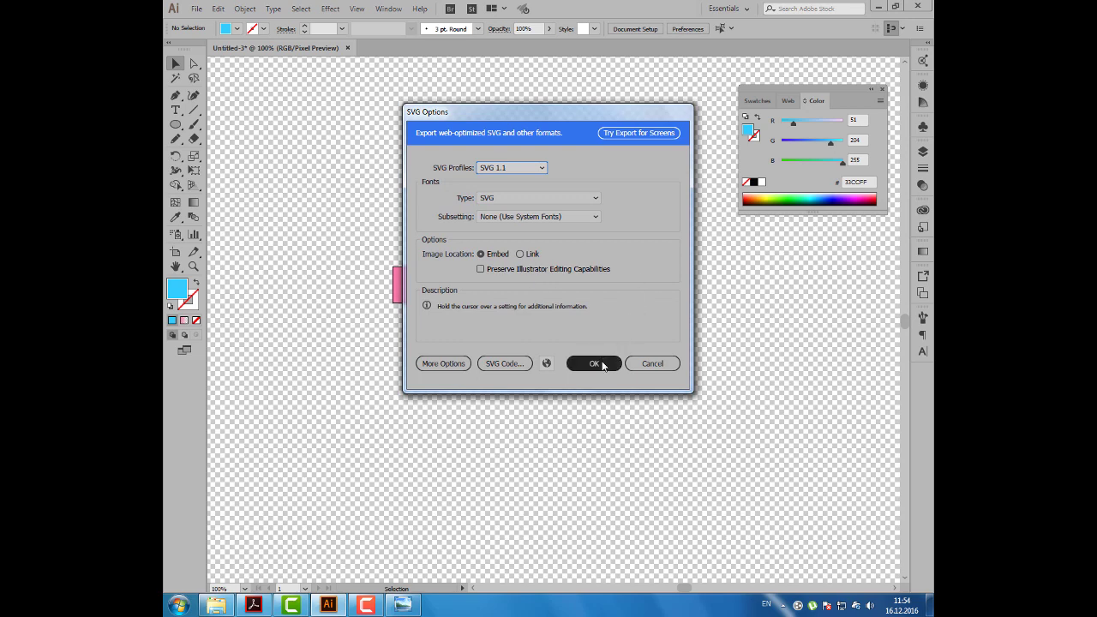
{"action": "left_click", "coordinate": [603, 363]}
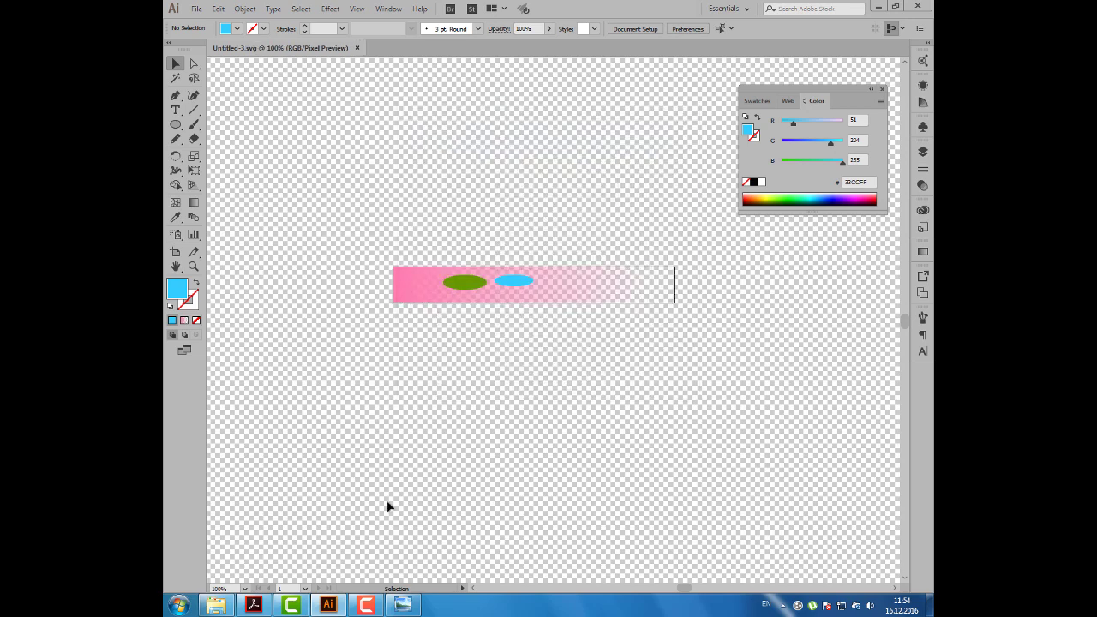
View the Раздел 11 folder as Large icons and select Untitled-3.svg.
{"action": "left_click", "coordinate": [217, 605]}
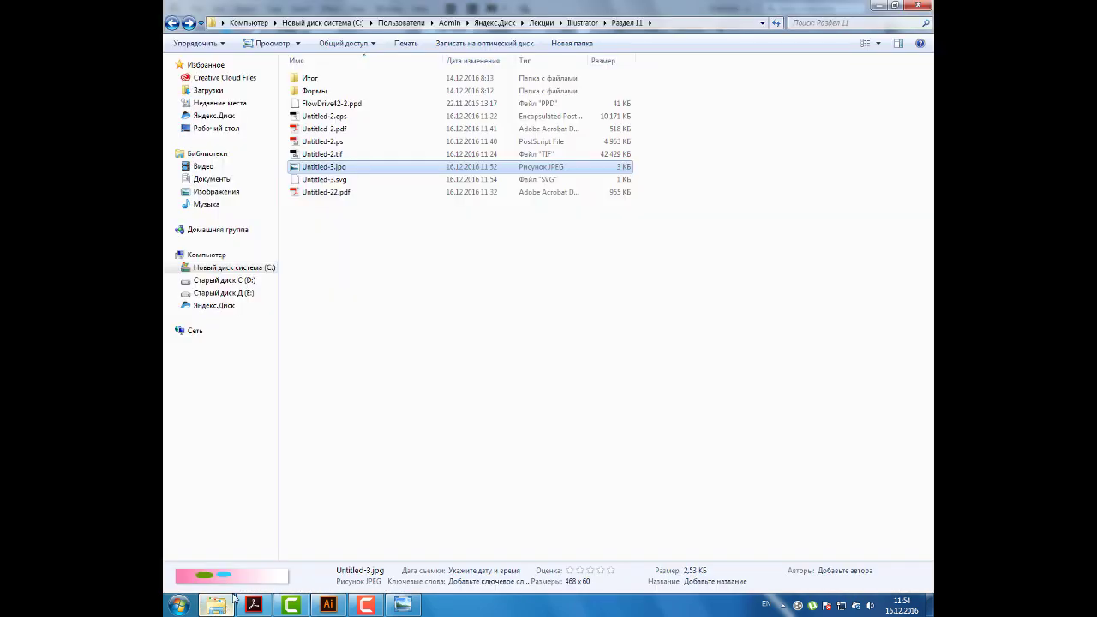
{"action": "left_click", "coordinate": [877, 43]}
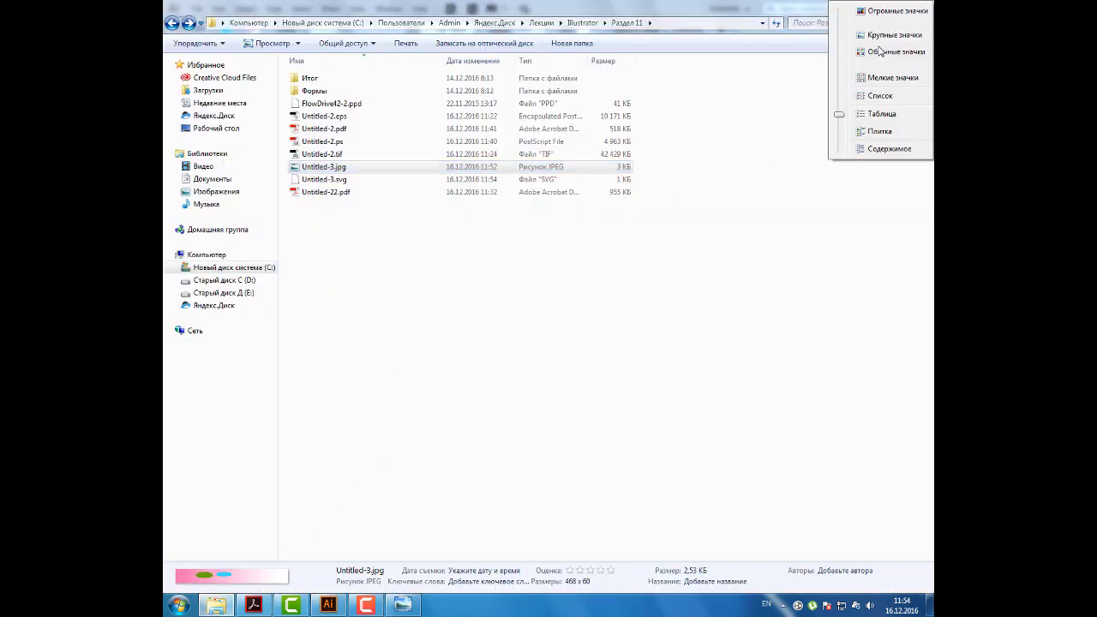
{"action": "left_click", "coordinate": [882, 35]}
{"action": "left_click", "coordinate": [857, 81]}
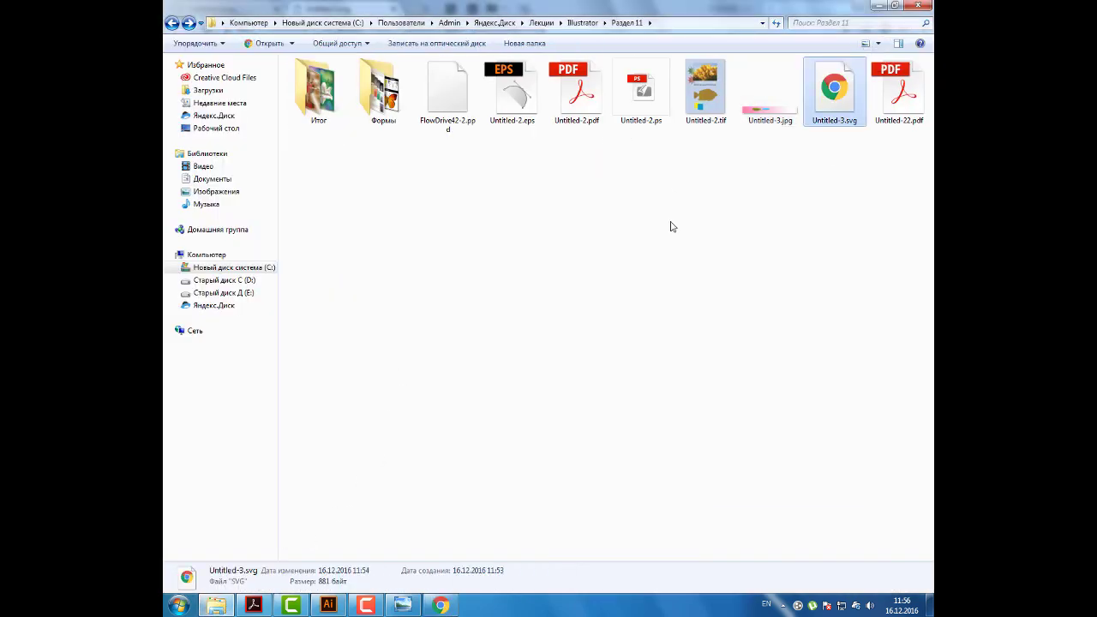
Double-click Untitled-3.svg so the banner renders in Chrome.
{"action": "double_click", "coordinate": [833, 82]}
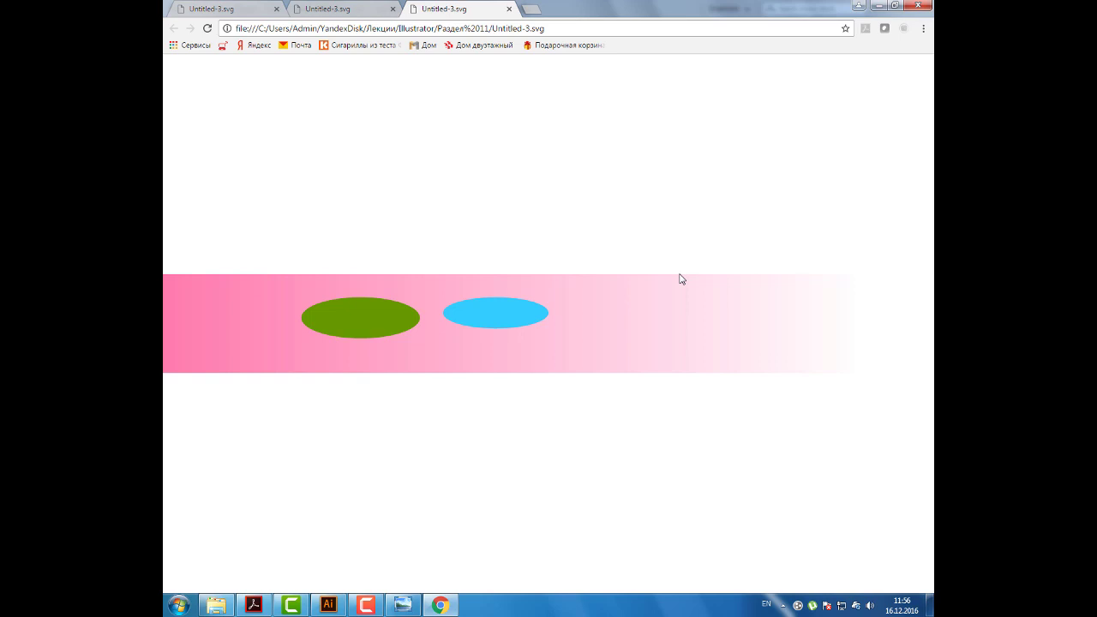
Type the contact e-mail address as a text line above the banner.
{"action": "left_click", "coordinate": [329, 606]}
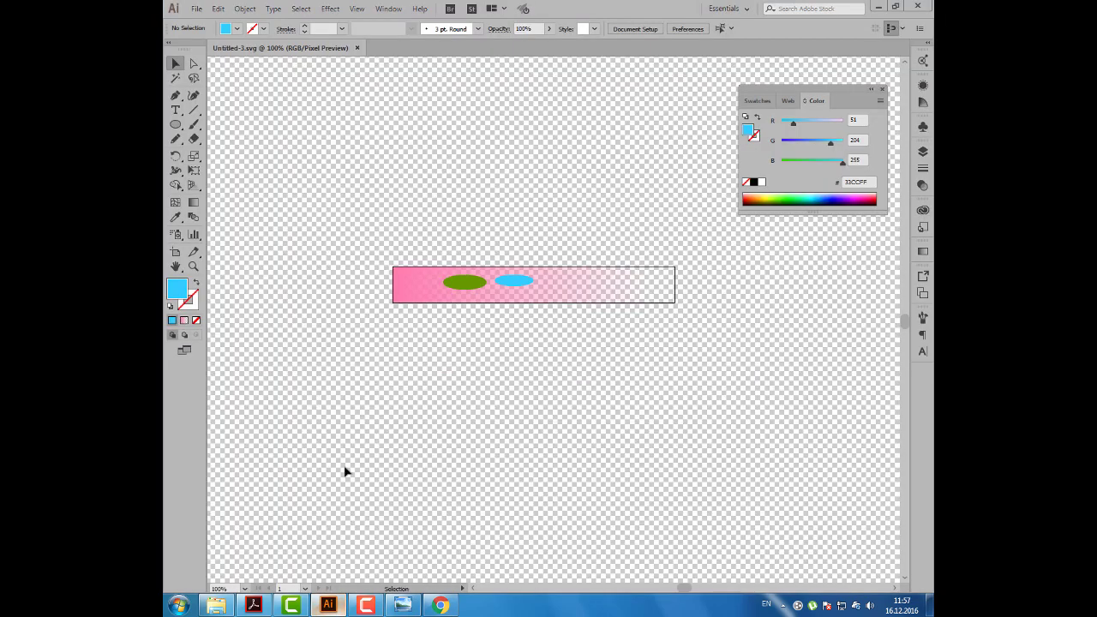
{"action": "left_click", "coordinate": [175, 110]}
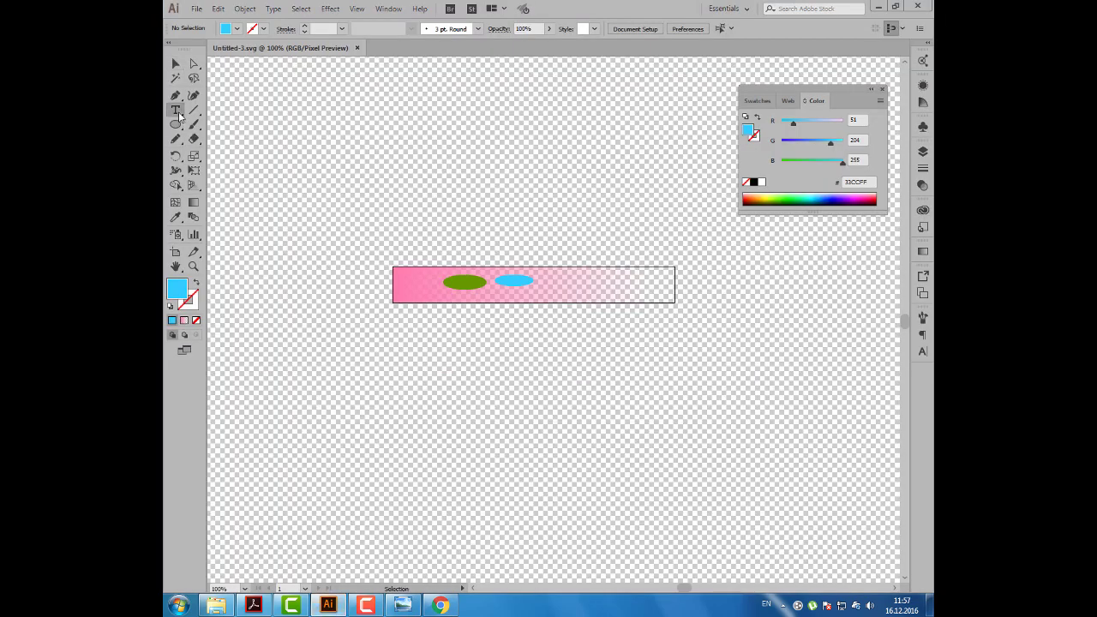
{"action": "left_click", "coordinate": [429, 225]}
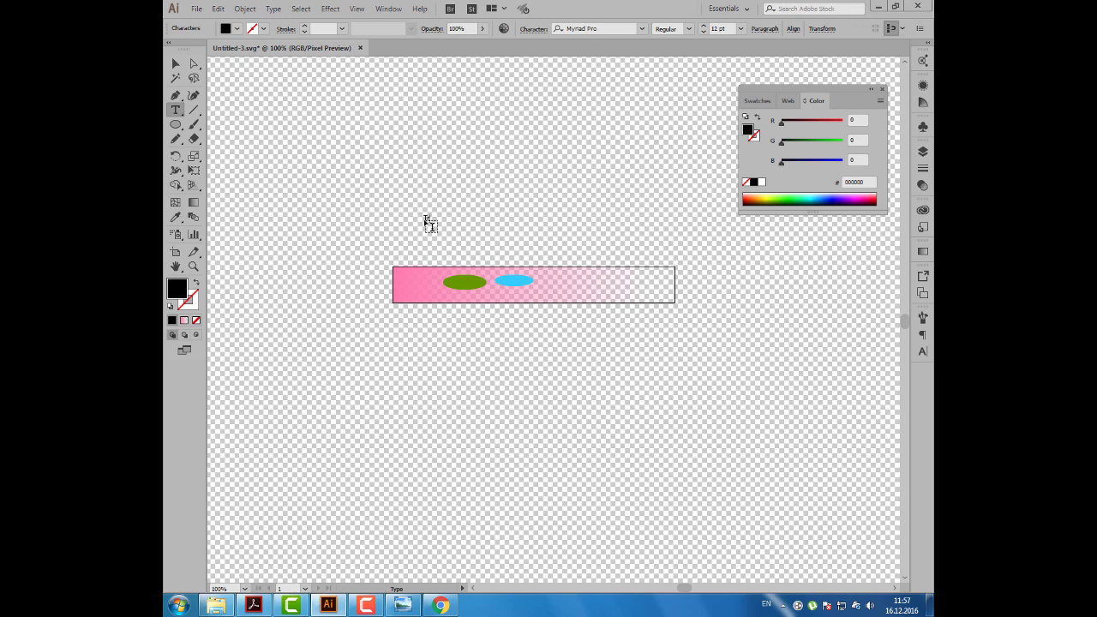
{"action": "type", "text": "ner"}
{"action": "type", "text": "e"}
{"action": "type", "text": "com"}
Enlarge the e-mail text to about 33 pt and move it into the pink banner.
{"action": "left_click", "coordinate": [176, 64]}
{"action": "left_click_drag", "start_coordinate": [488, 223], "coordinate": [598, 238]}
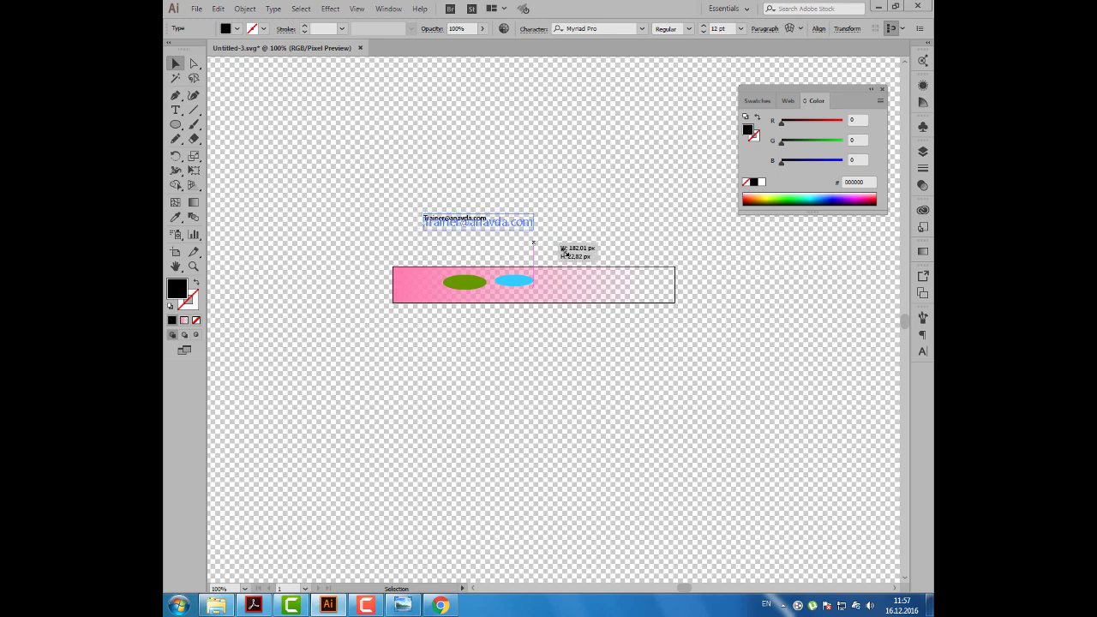
{"action": "mouse_move", "coordinate": [520, 233]}
{"action": "left_mouse_down"}
{"action": "mouse_move", "coordinate": [477, 281]}
{"action": "mouse_move", "coordinate": [477, 262]}
{"action": "mouse_move", "coordinate": [509, 269]}
{"action": "left_mouse_up"}
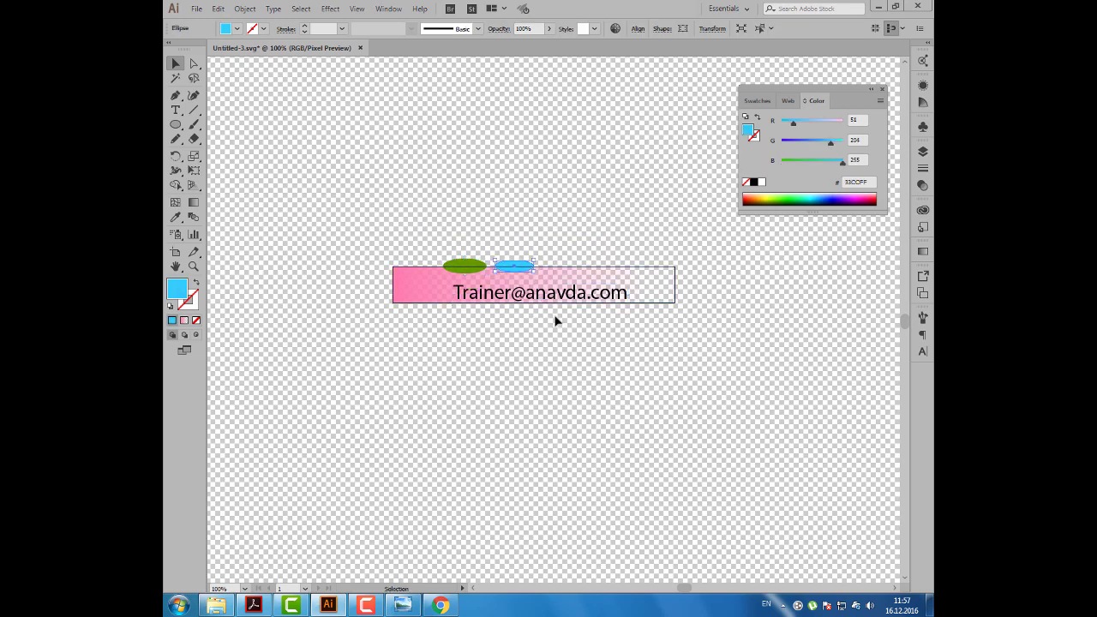
{"action": "scroll", "coordinate": [562, 312], "scroll_direction": "up", "scroll_amount": 2}
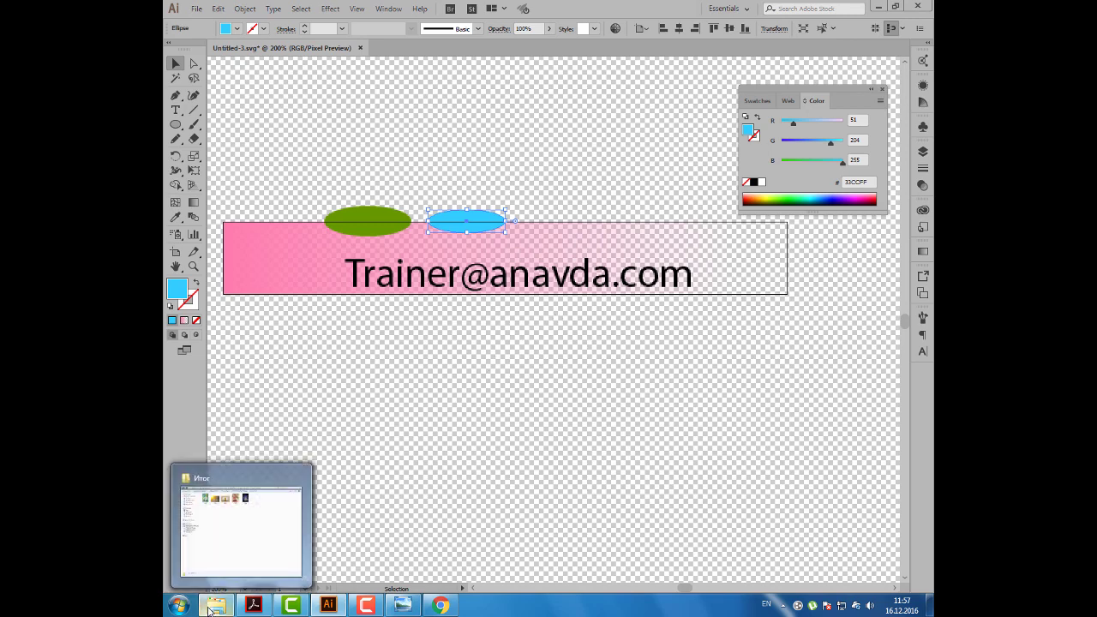
Open the Итог folder and inspect the finished examples 1.jpg, 2.jpg and 3.jpg.
{"action": "left_click", "coordinate": [211, 607]}
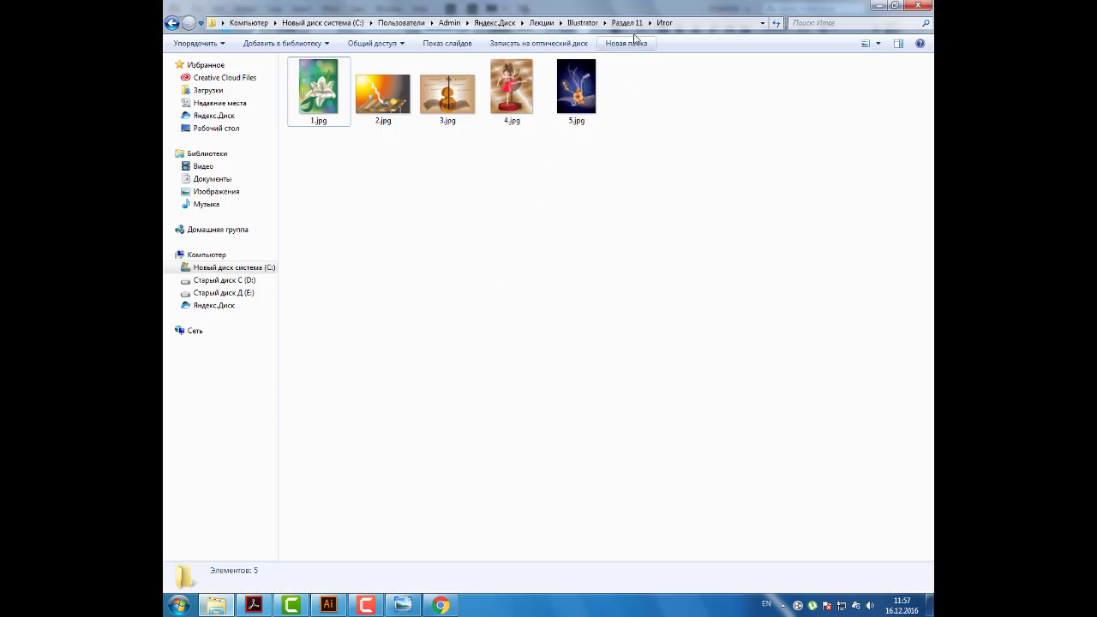
{"action": "left_click", "coordinate": [326, 103]}
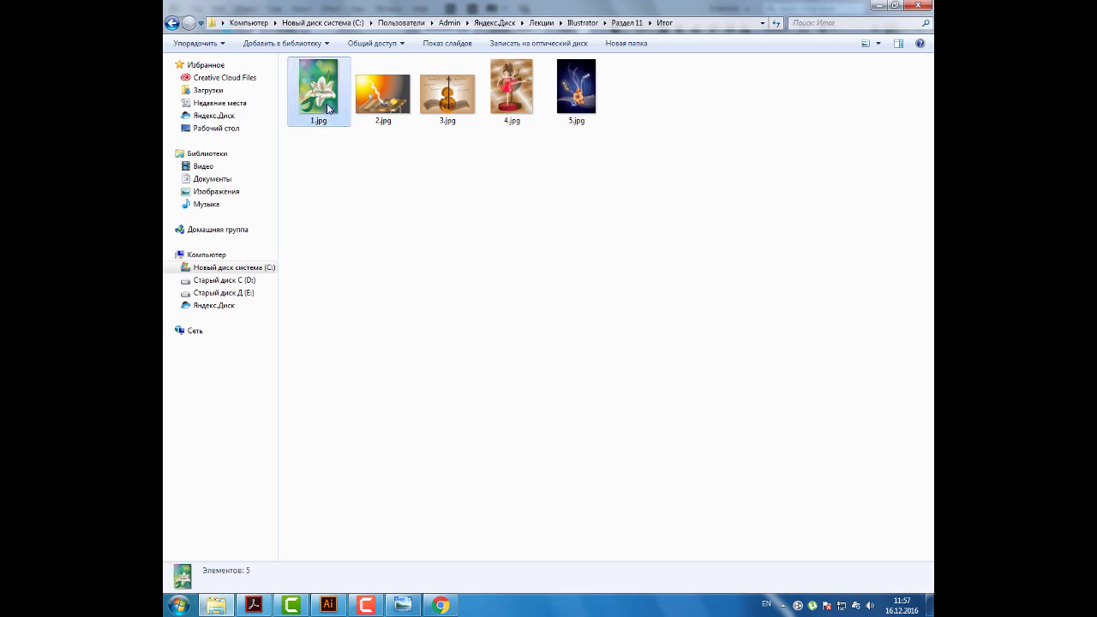
{"action": "left_click", "coordinate": [377, 106]}
{"action": "left_click", "coordinate": [447, 94]}
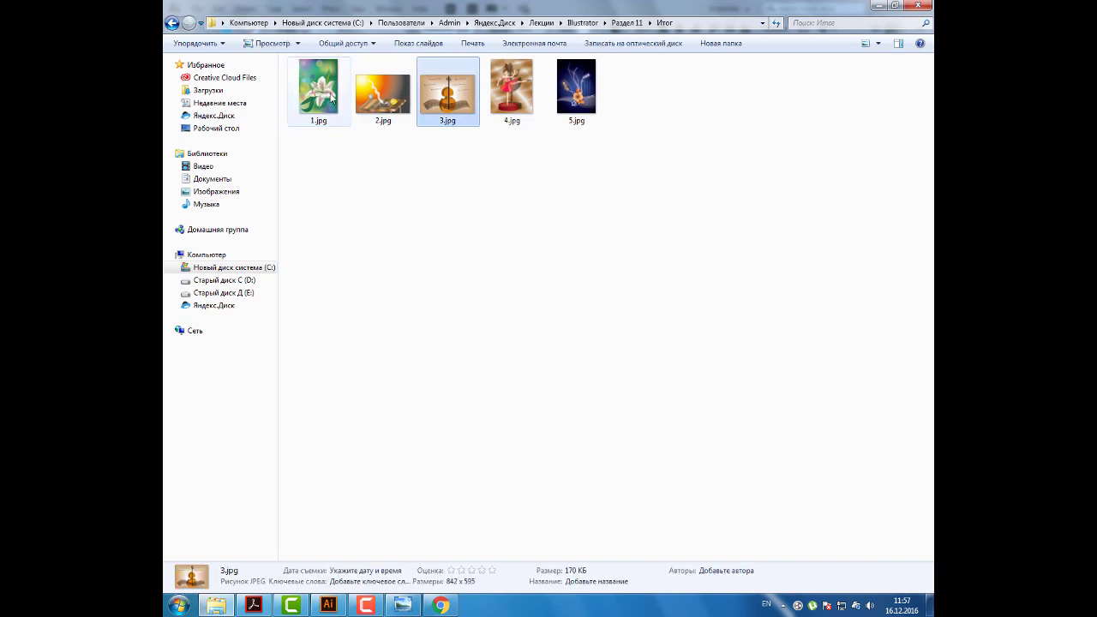
{"action": "left_click", "coordinate": [330, 98]}
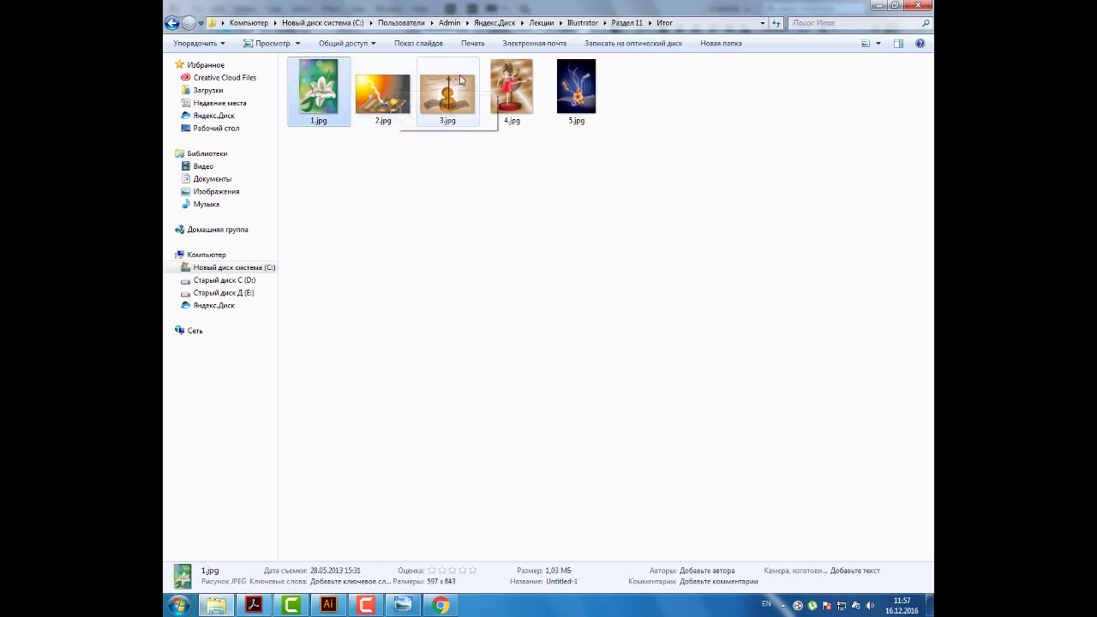
{"action": "mouse_move", "coordinate": [511, 87]}
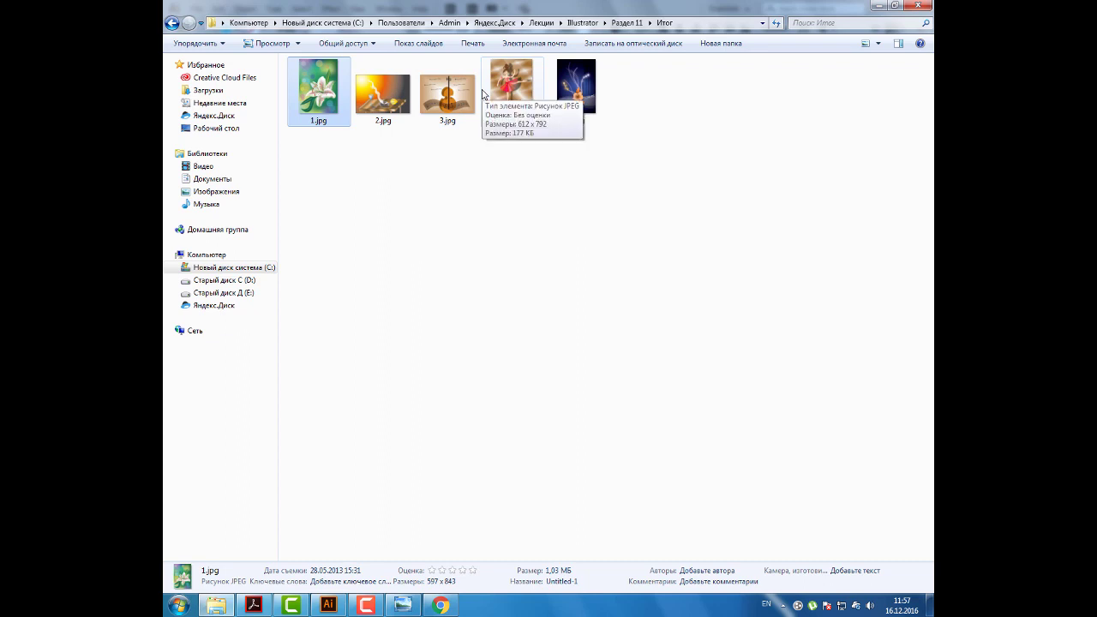
{"action": "left_click", "coordinate": [433, 150]}
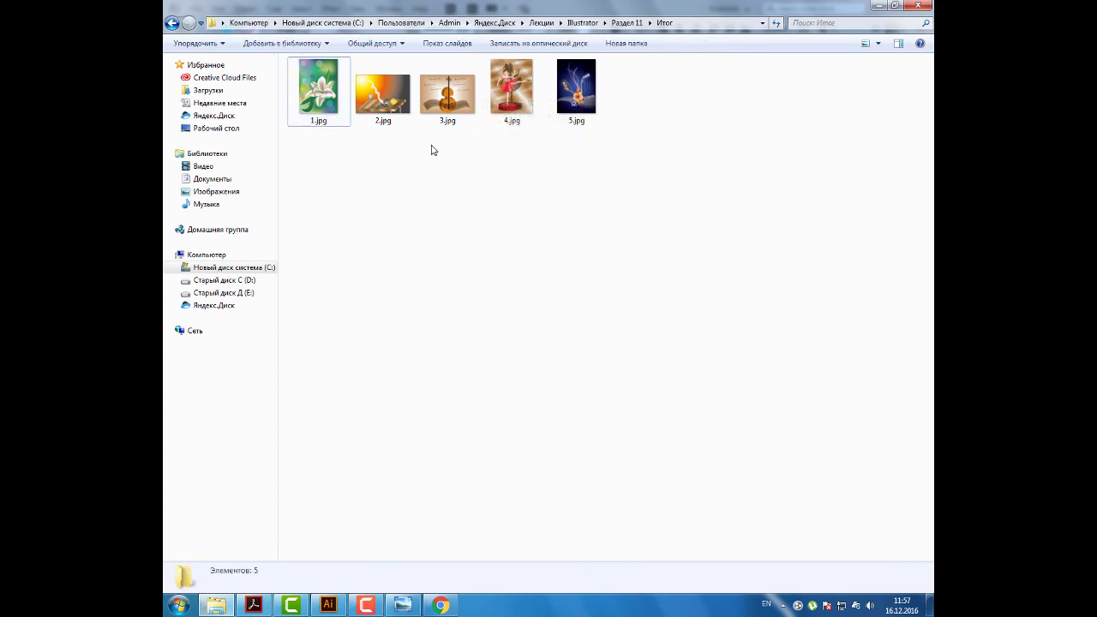